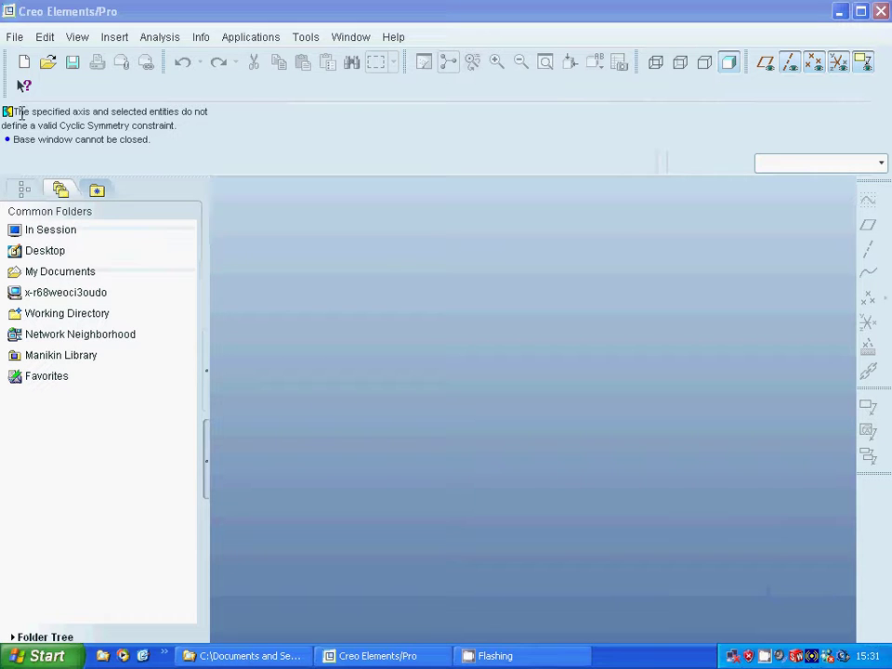
Create the new solid part PRT0003 and display its datum planes
left_click(21, 62)
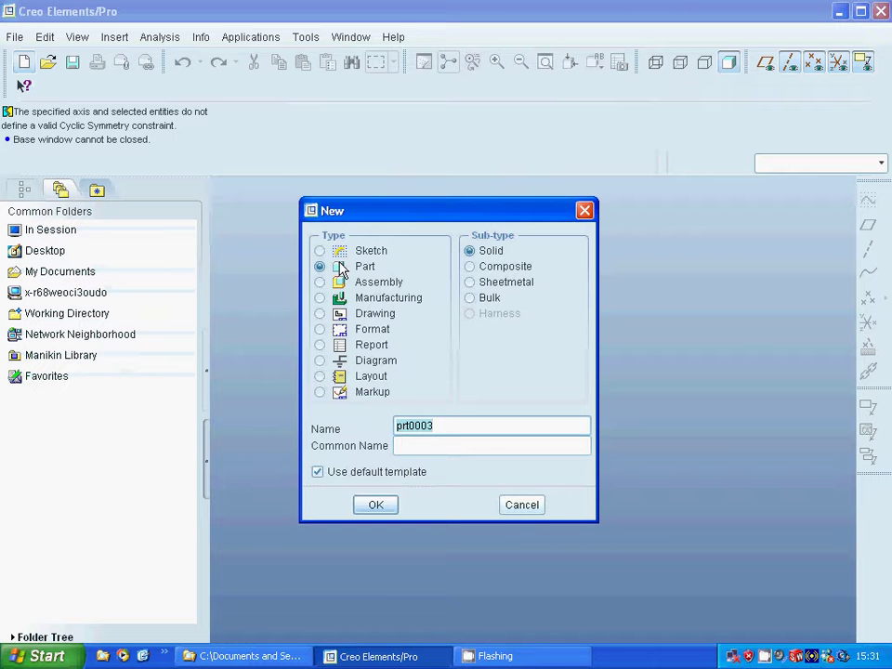
left_click(376, 509)
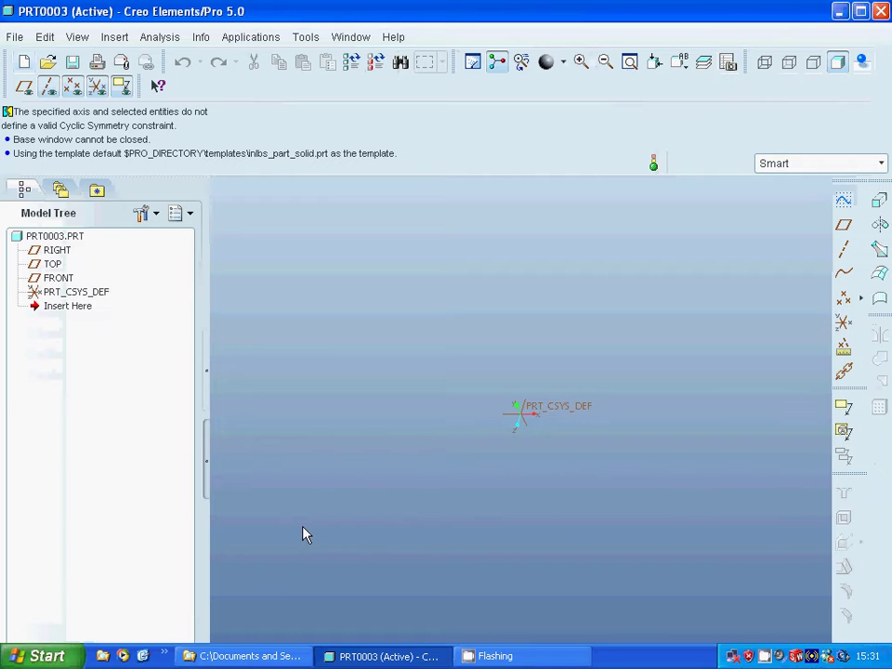
left_click(24, 85)
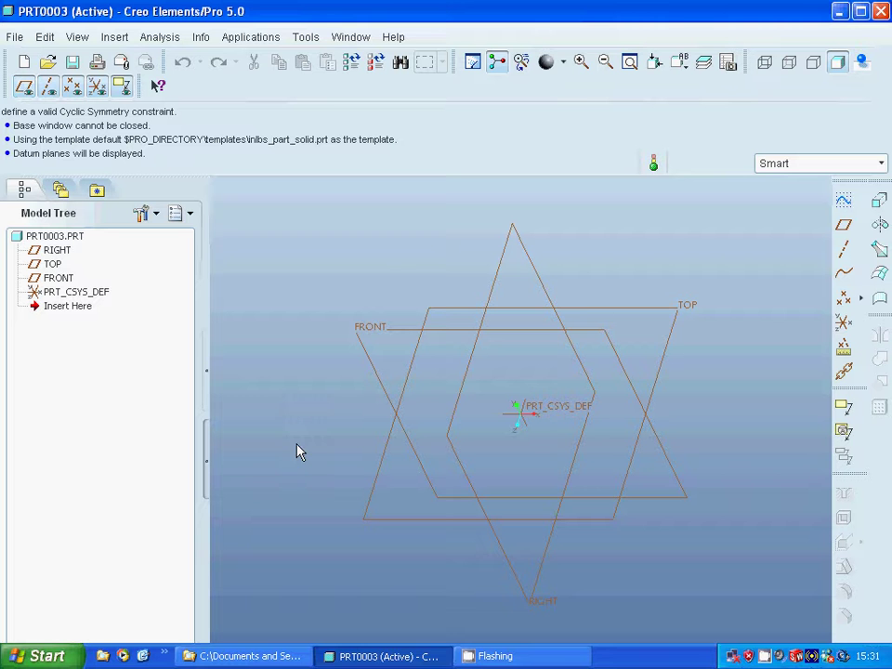
Start a sketch on the FRONT datum plane
left_click(387, 333)
left_click(841, 205)
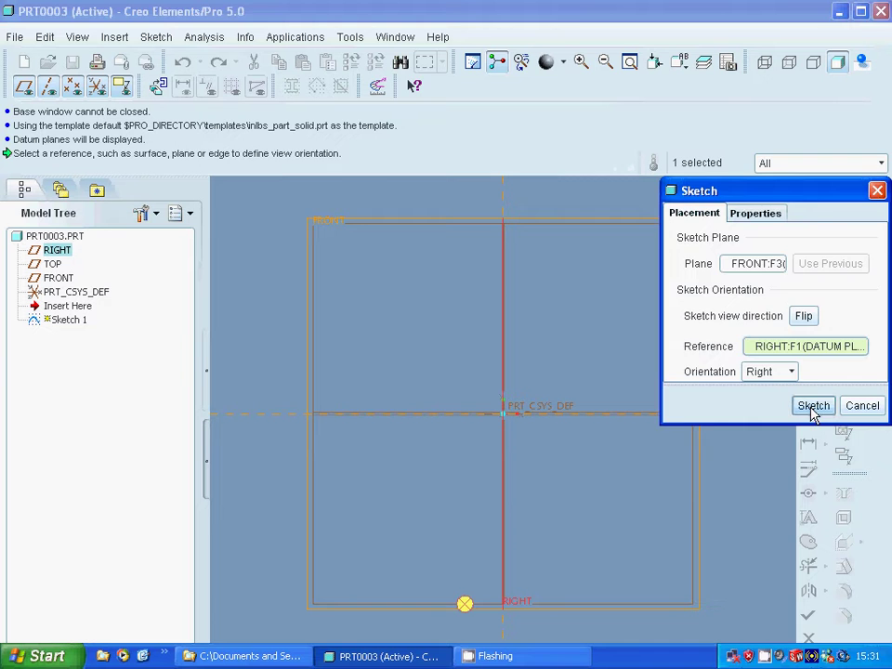
left_click(813, 408)
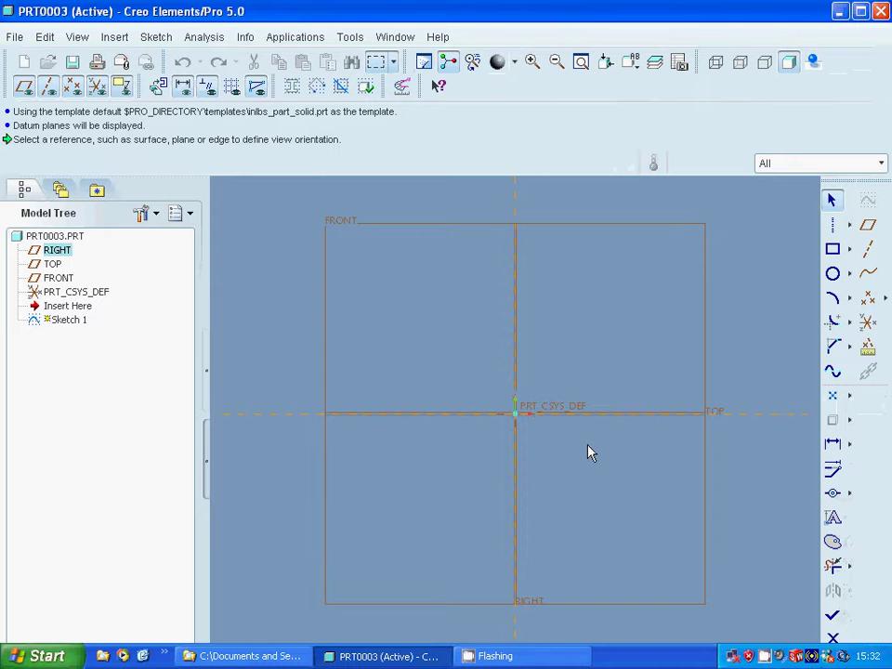
left_click(848, 224)
left_click(732, 225)
Draw a short vertical line near the origin and an open stepped line outline upper right
left_click(550, 414)
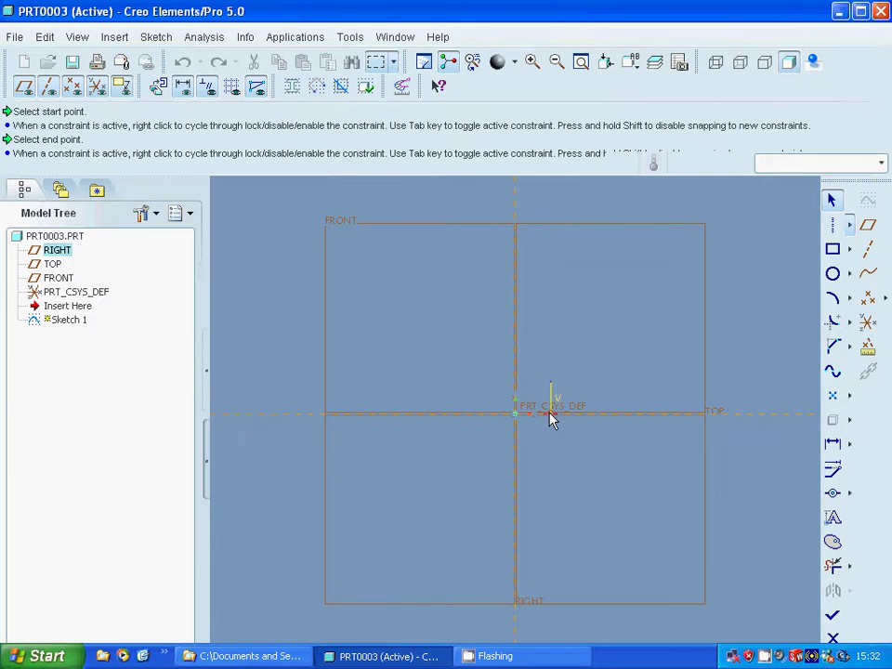
middle_click(550, 421)
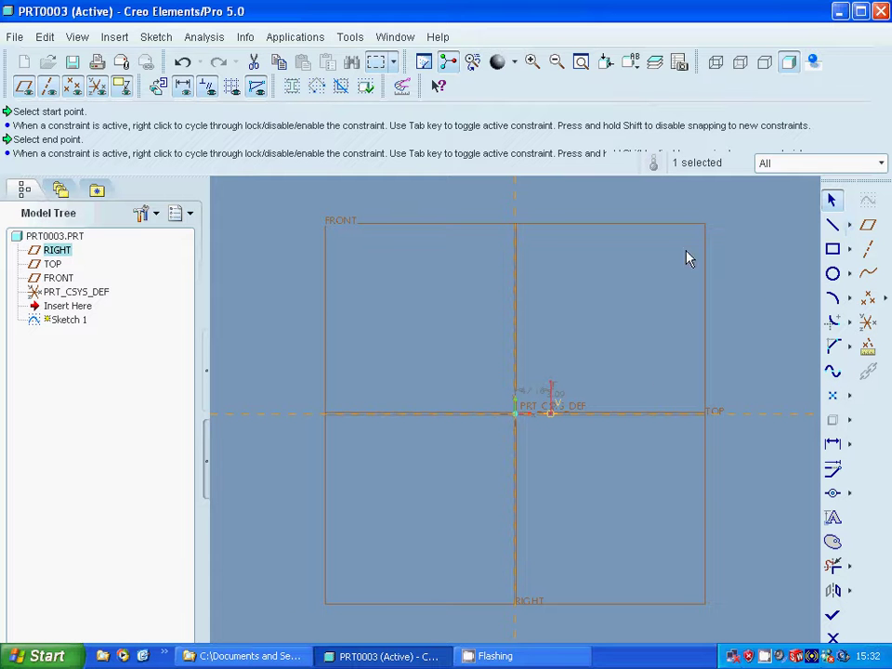
left_click(833, 224)
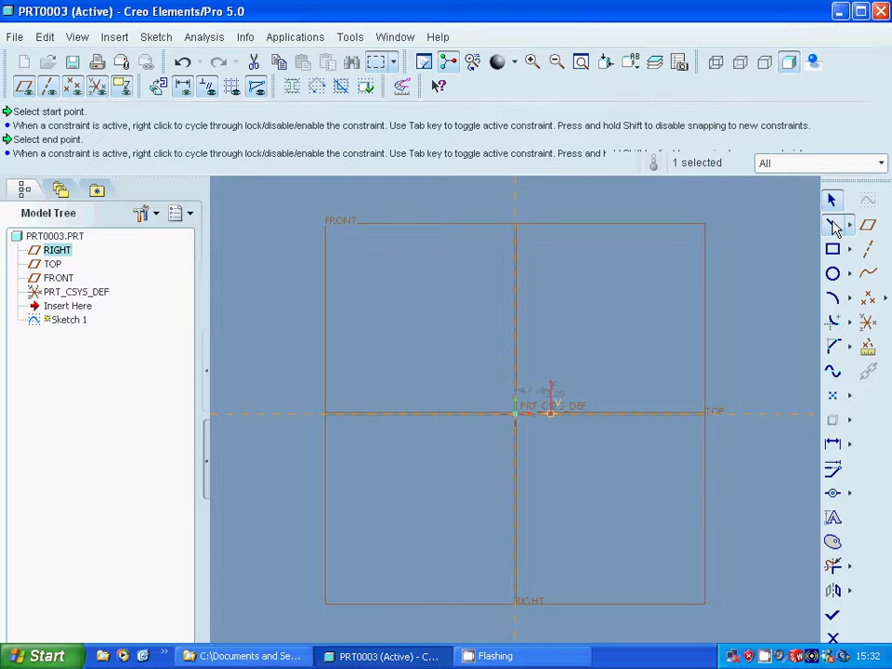
left_click(638, 284)
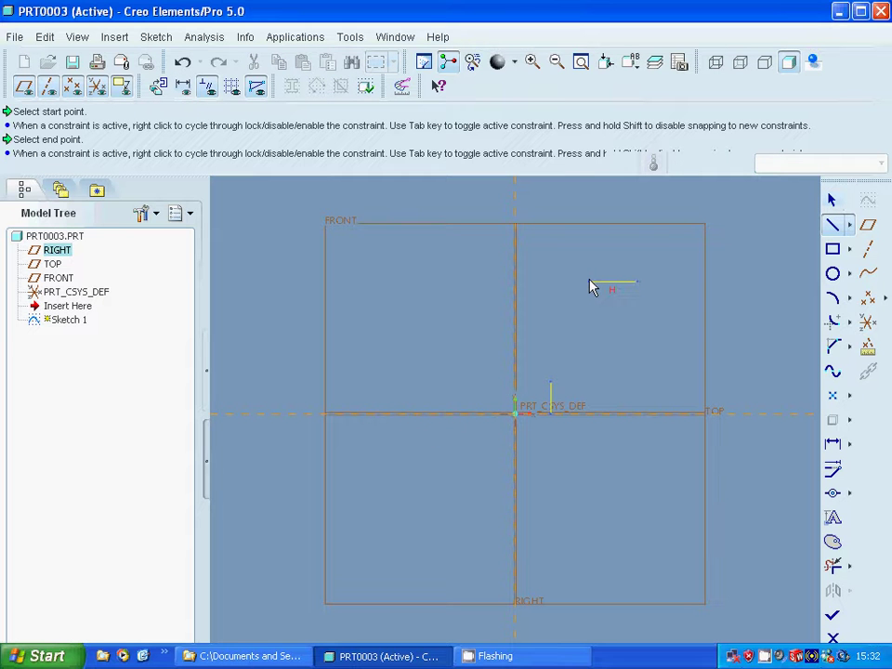
left_click(589, 282)
left_click(589, 233)
middle_click(589, 232)
left_click(699, 232)
left_click(699, 287)
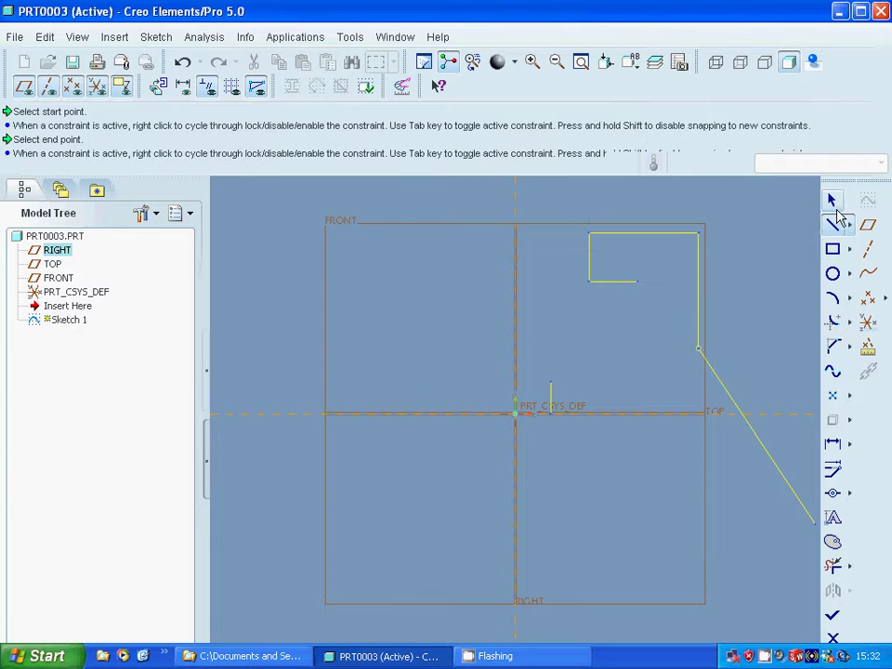
Finish the right vertical line and set the dimension near the origin and the short line's height to 30 each
left_click(699, 347)
middle_click(699, 347)
middle_click(699, 346)
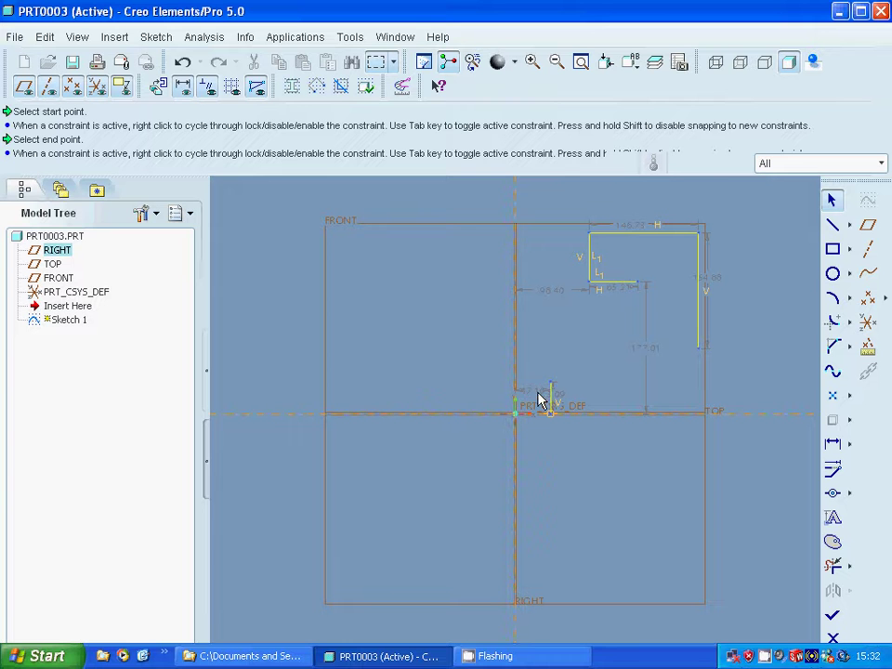
left_click(538, 399)
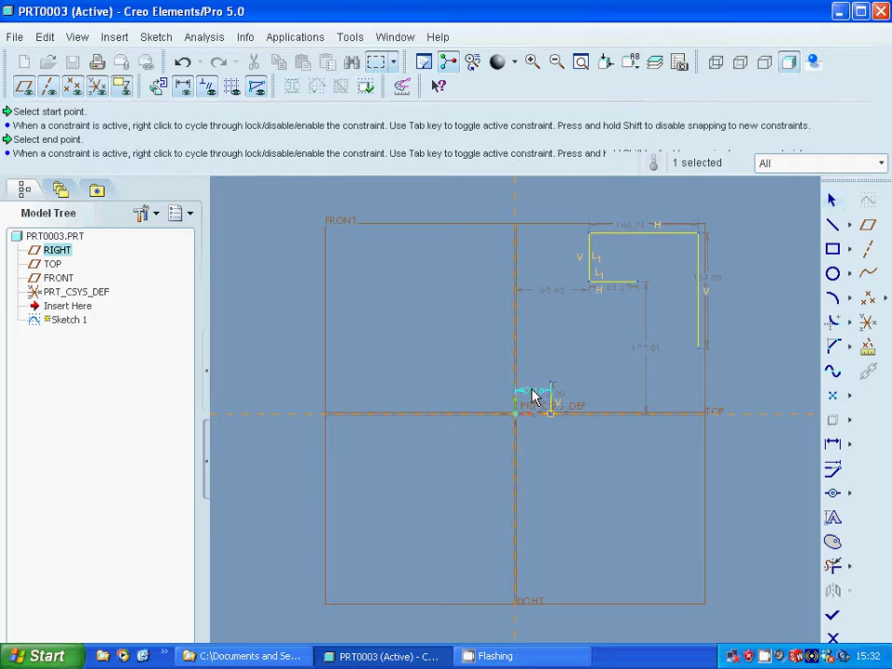
double_click(538, 398)
left_click_drag(616, 383, 455, 366)
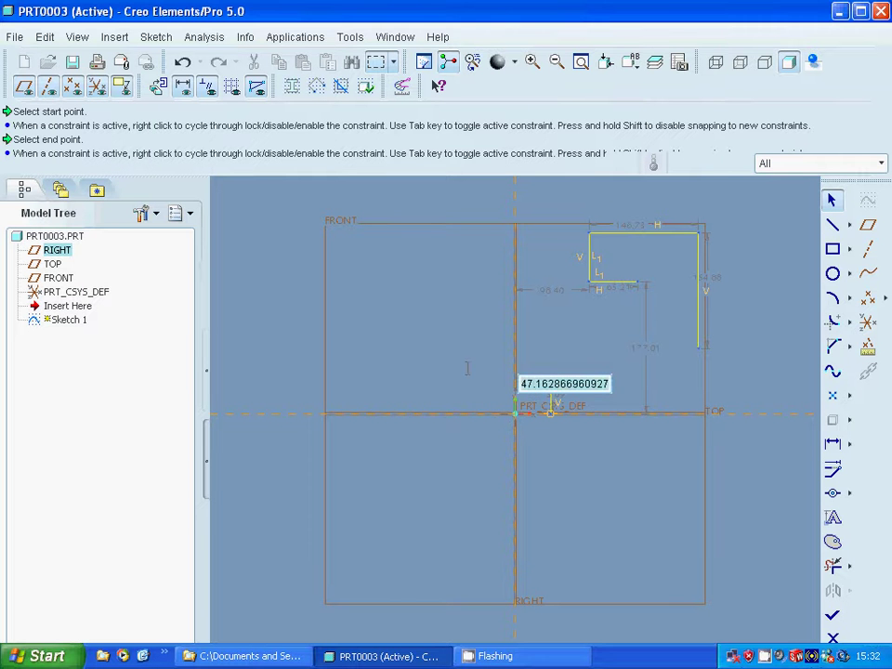
type("30")
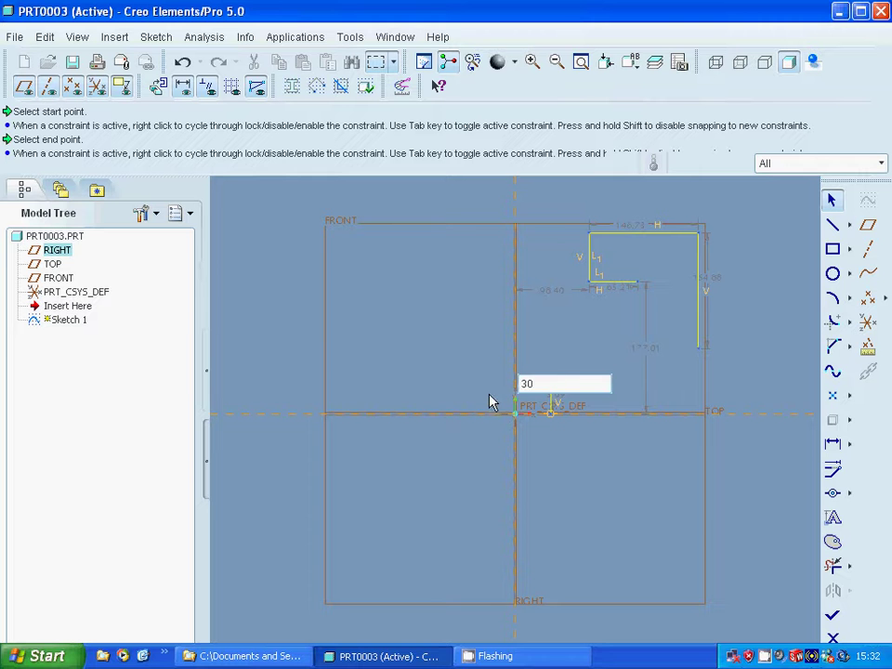
key("Return")
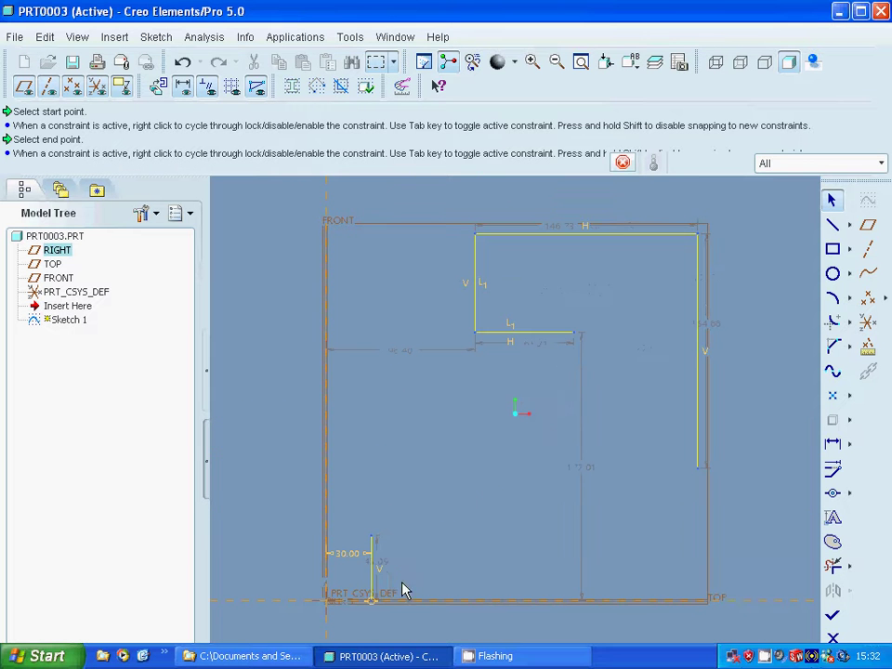
double_click(378, 562)
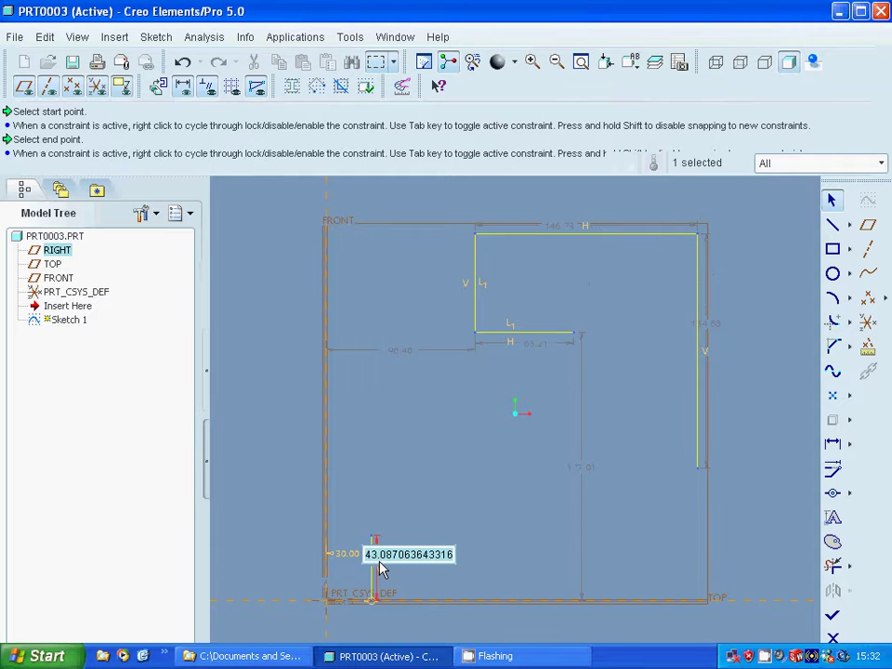
type("30")
key("Return")
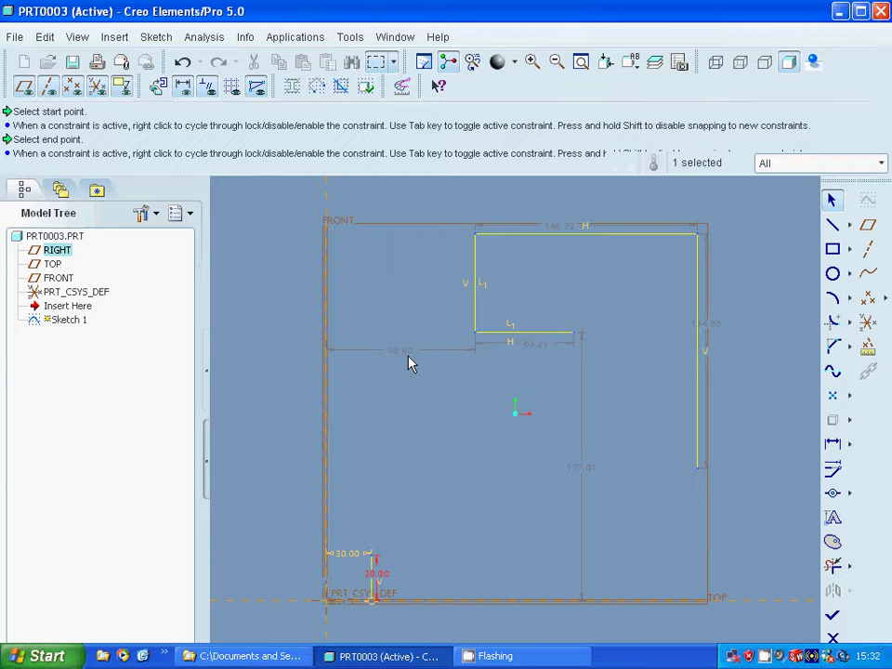
Set the offset to 120, step width 30, top width 80 and right vertical length 30
double_click(406, 358)
type("1")
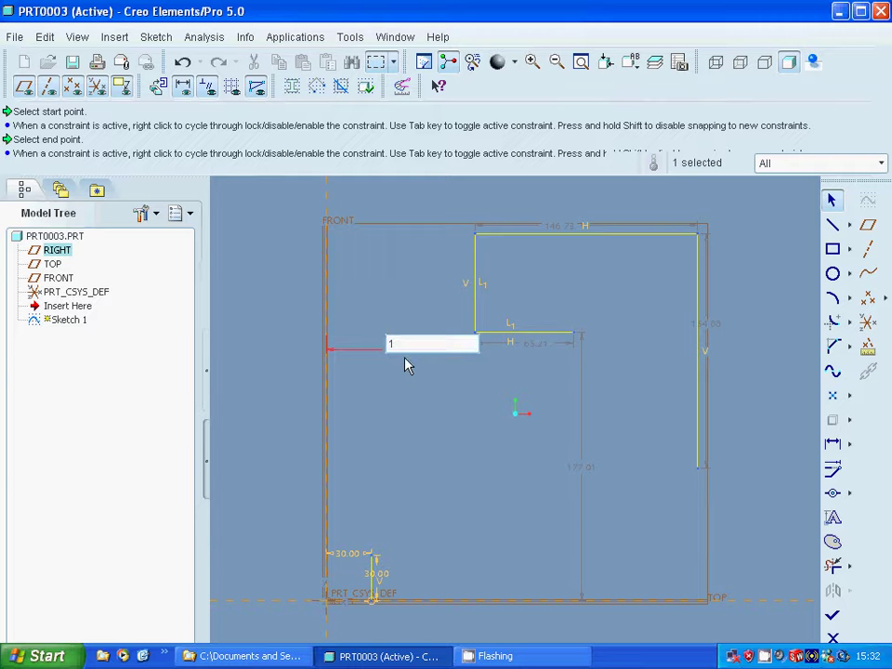
type("20")
key("Return")
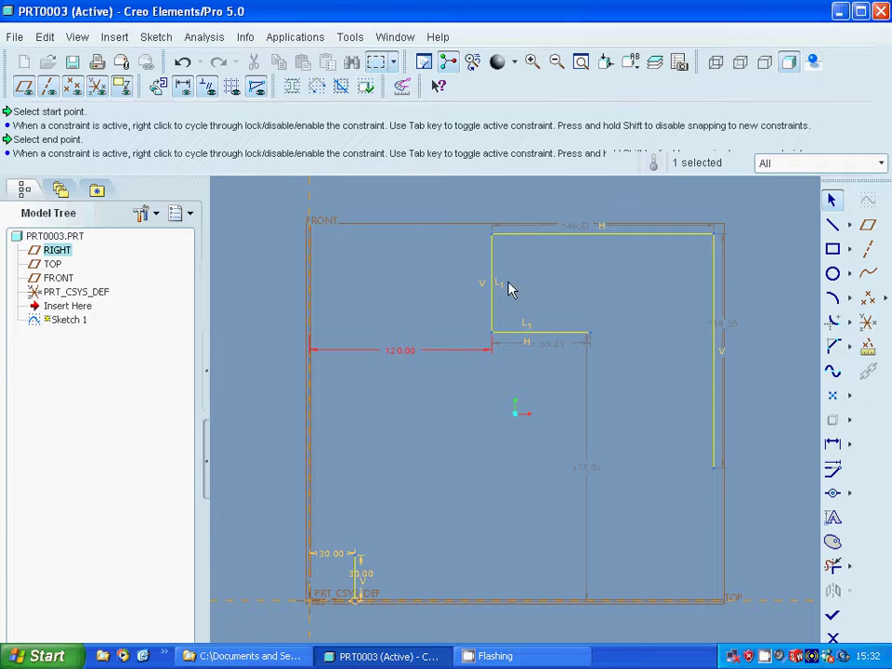
double_click(543, 345)
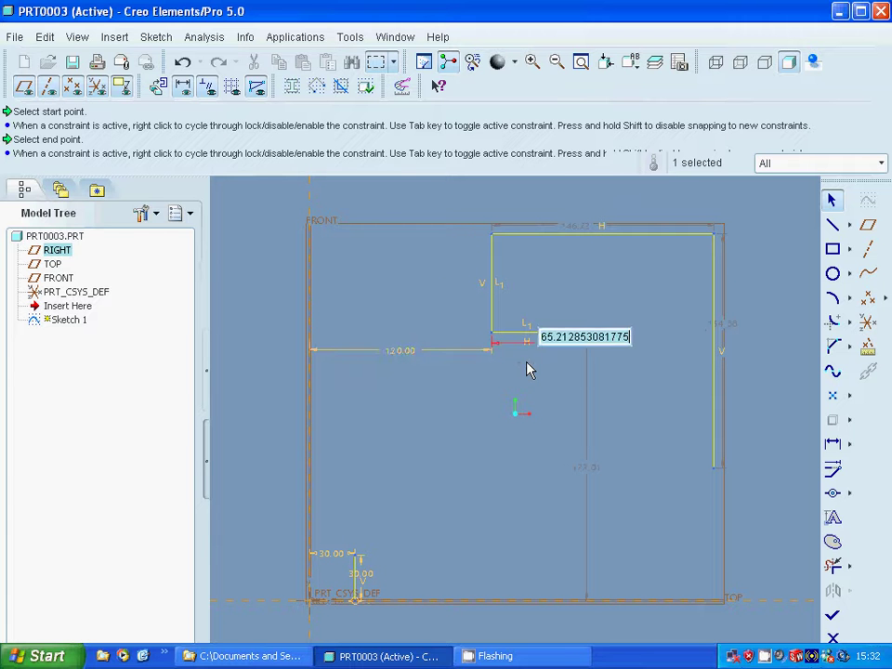
type("30")
key("Return")
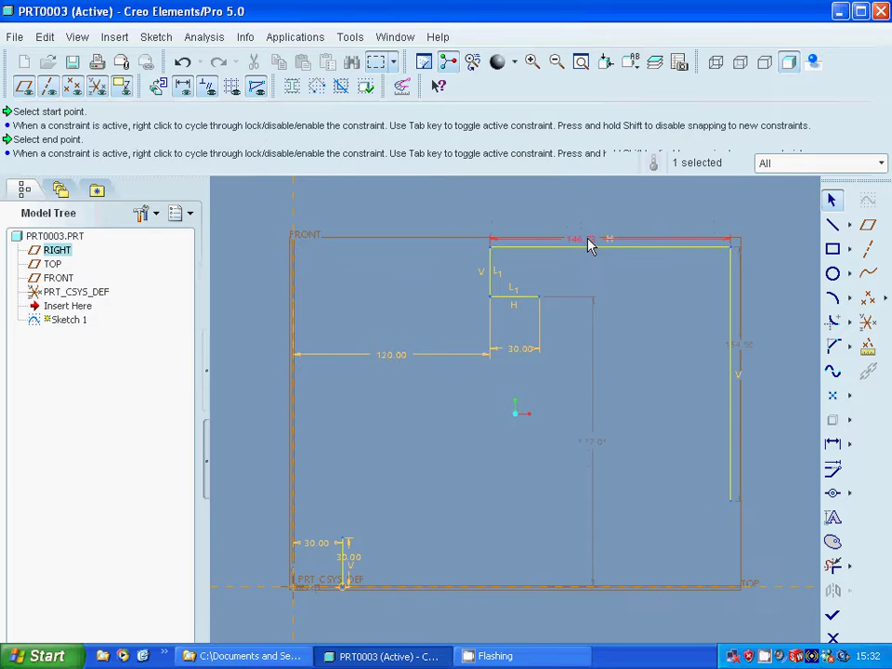
double_click(592, 244)
type("80")
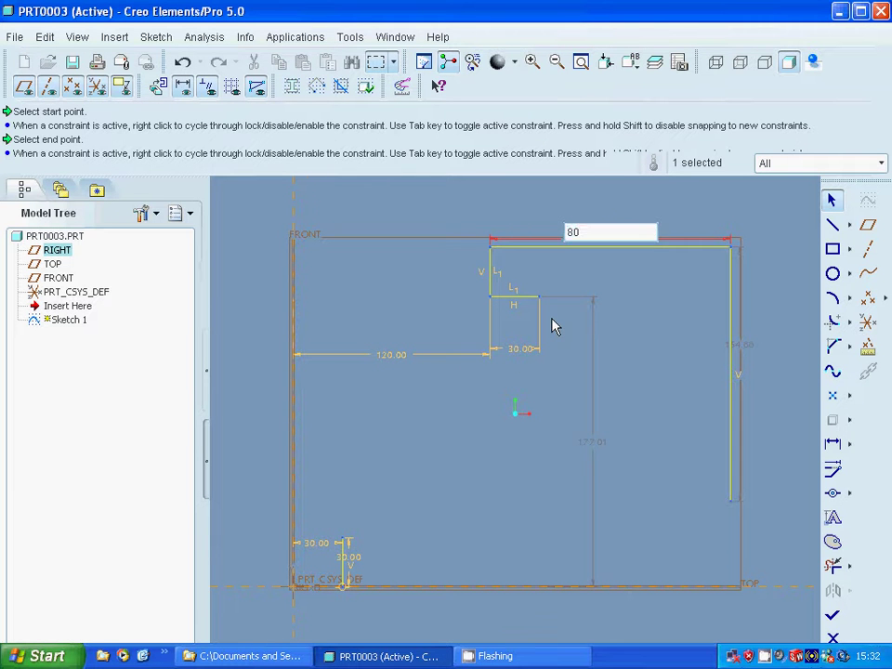
key("Return")
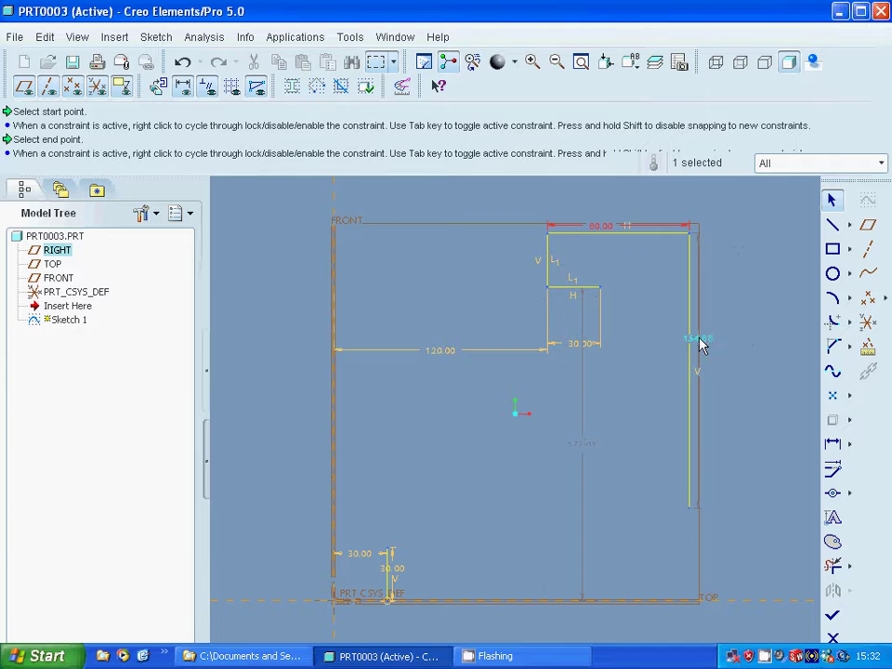
double_click(703, 342)
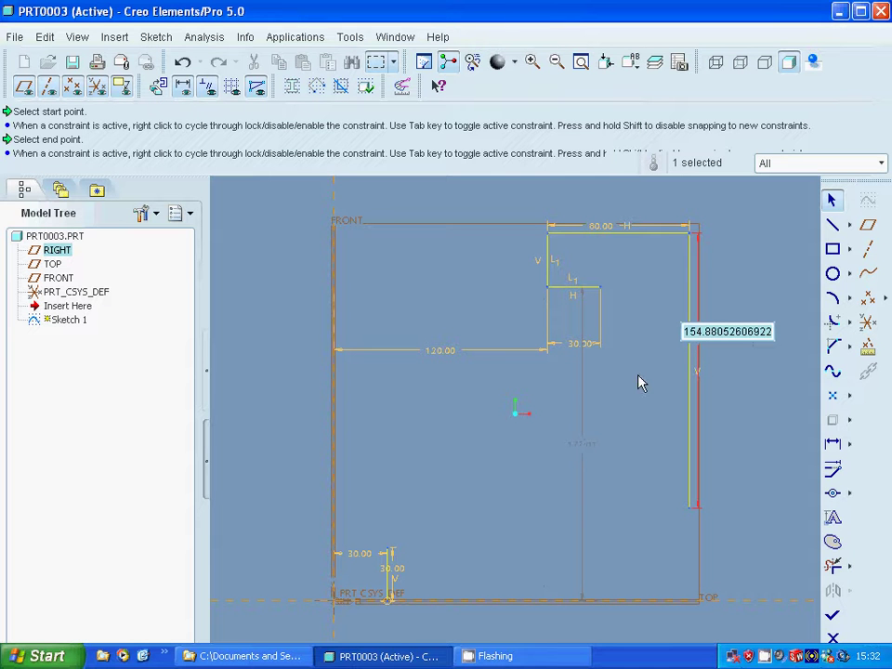
type("30")
key("Return")
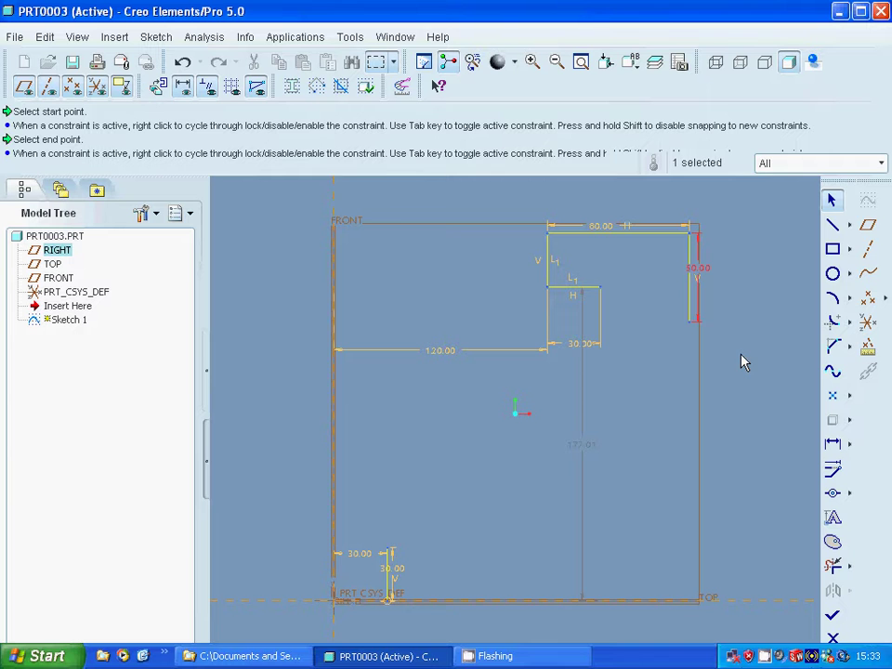
Draw the outer and inner 3-point arcs that close the hook-shaped bowl profile
left_click(832, 298)
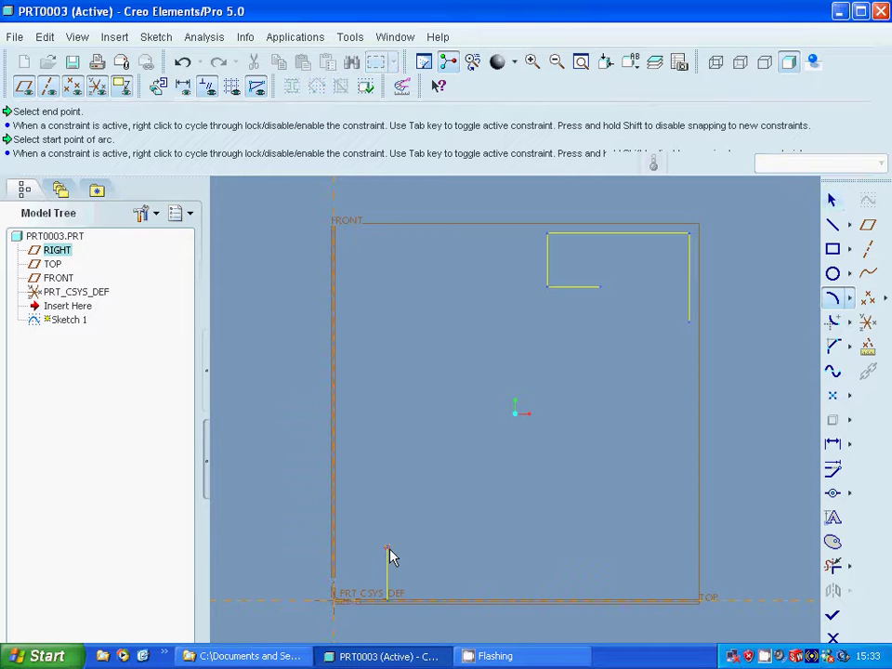
left_click(397, 603)
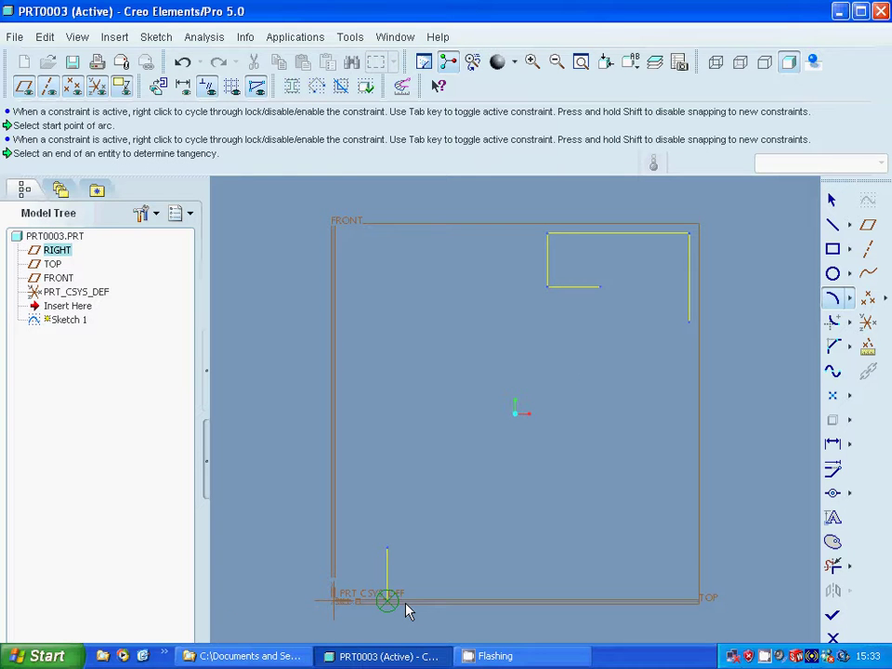
left_click(407, 609)
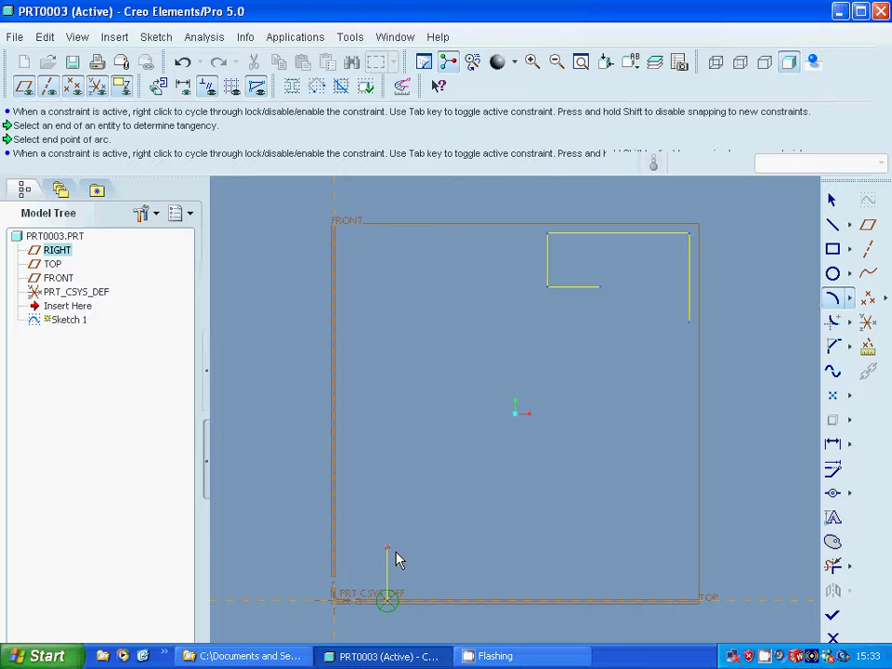
left_click(689, 323)
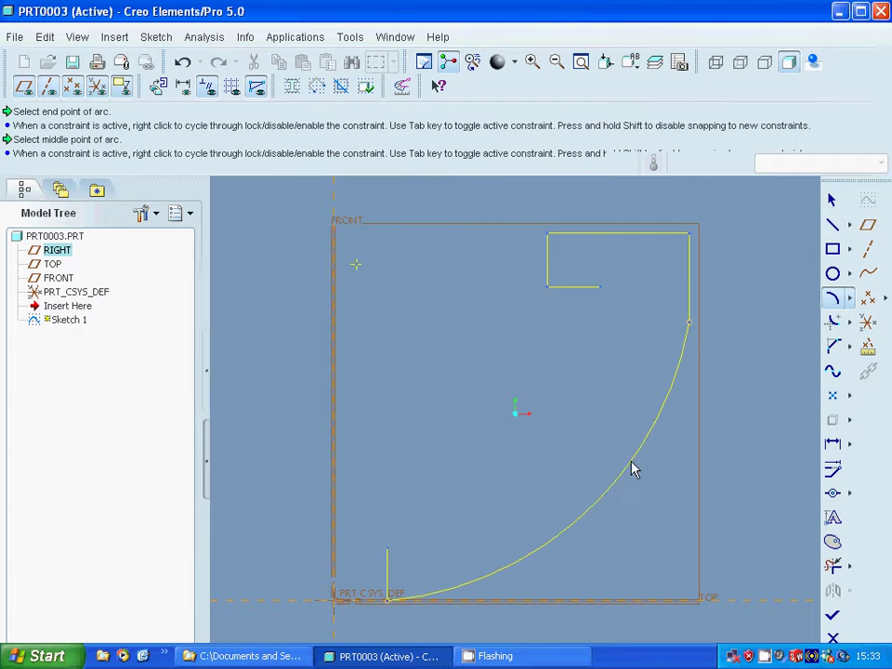
left_click(611, 510)
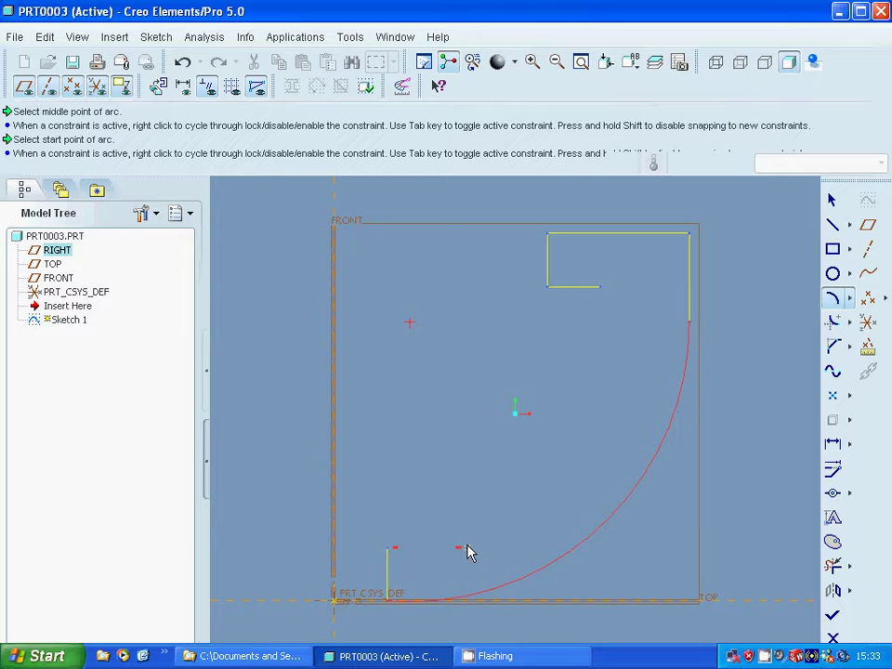
left_click(390, 551)
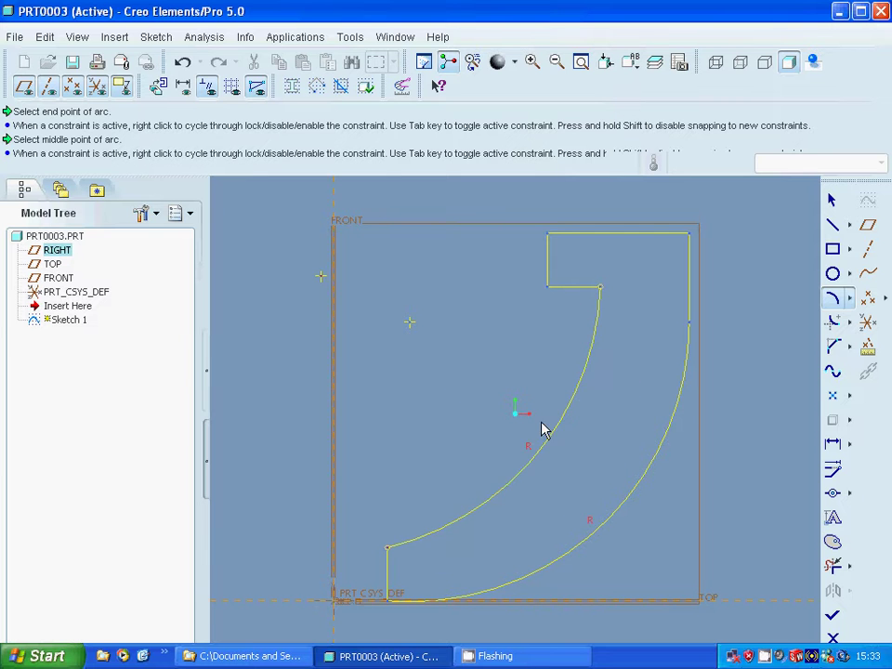
left_click(546, 451)
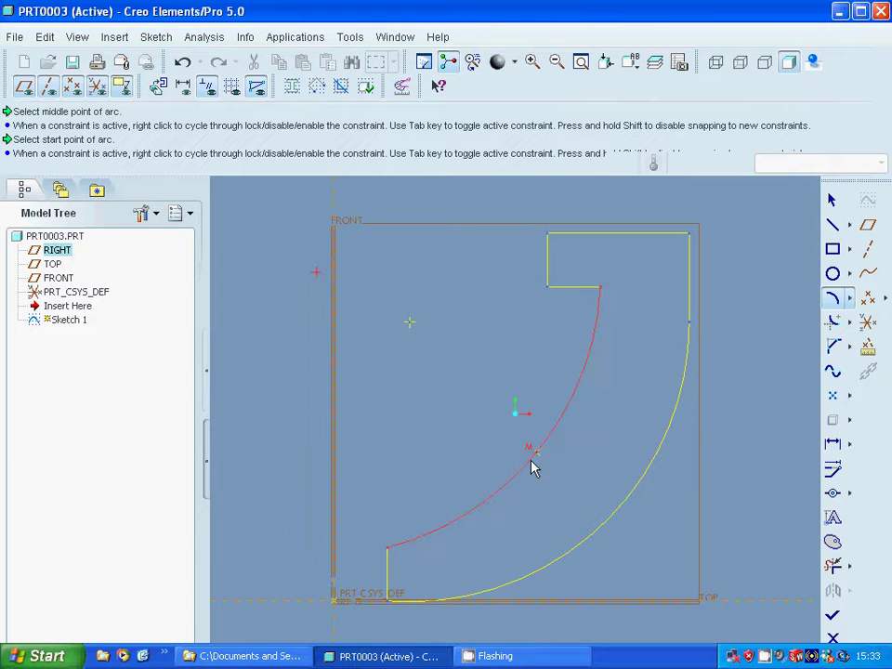
left_click(533, 467)
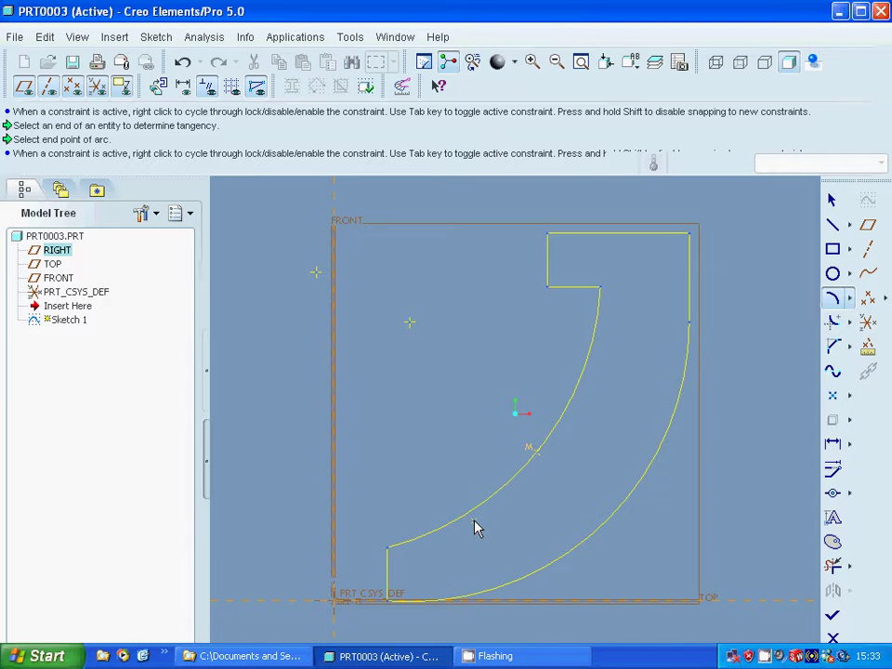
left_click(833, 200)
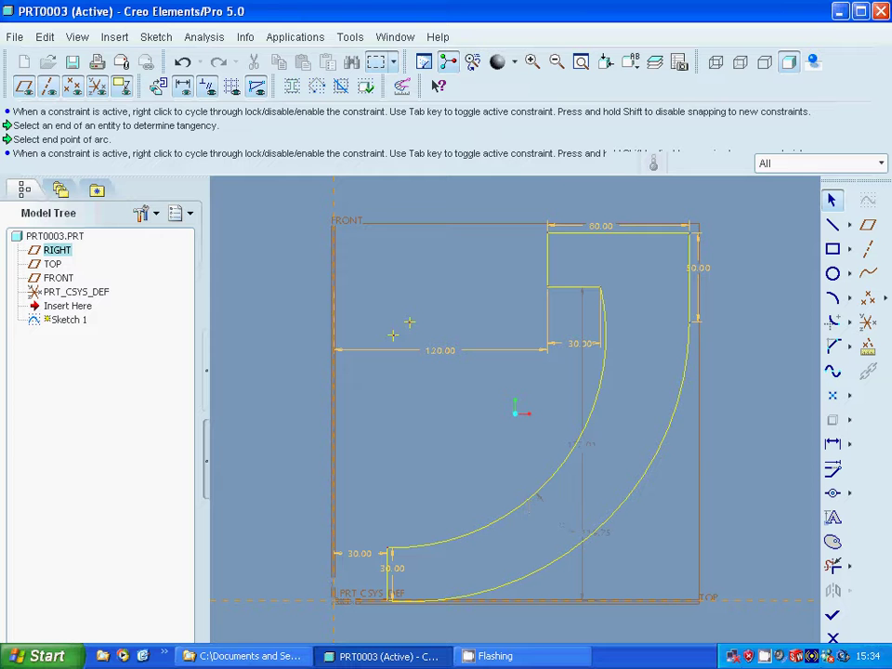
Finish the bowl profile sketch and return to the part
left_click(531, 505)
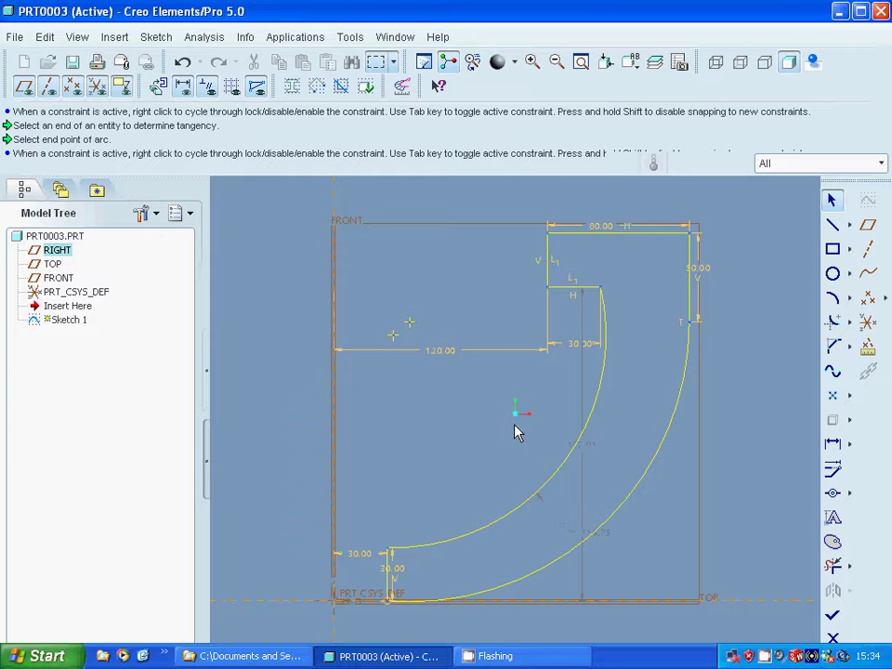
left_click(833, 615)
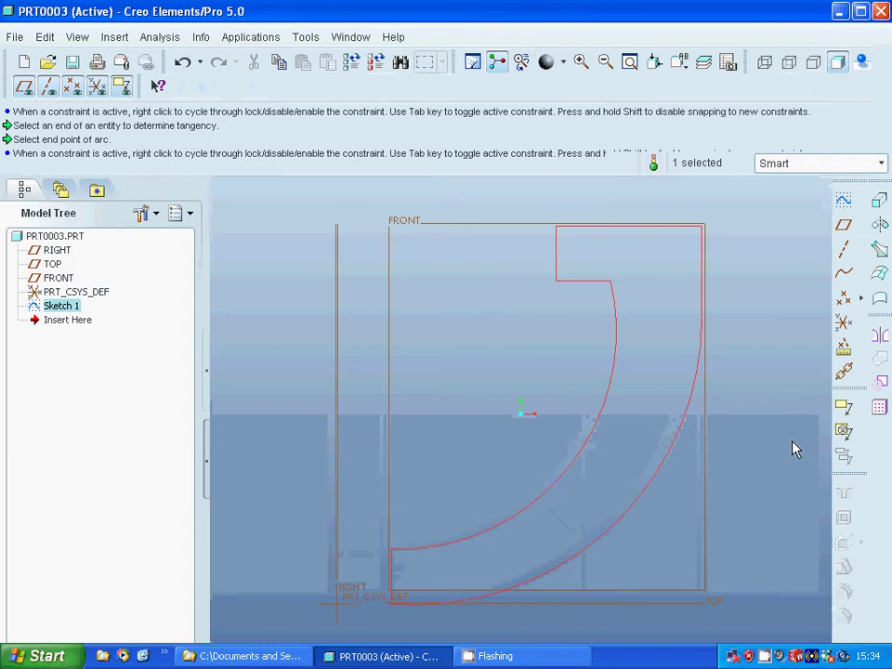
left_click(779, 436)
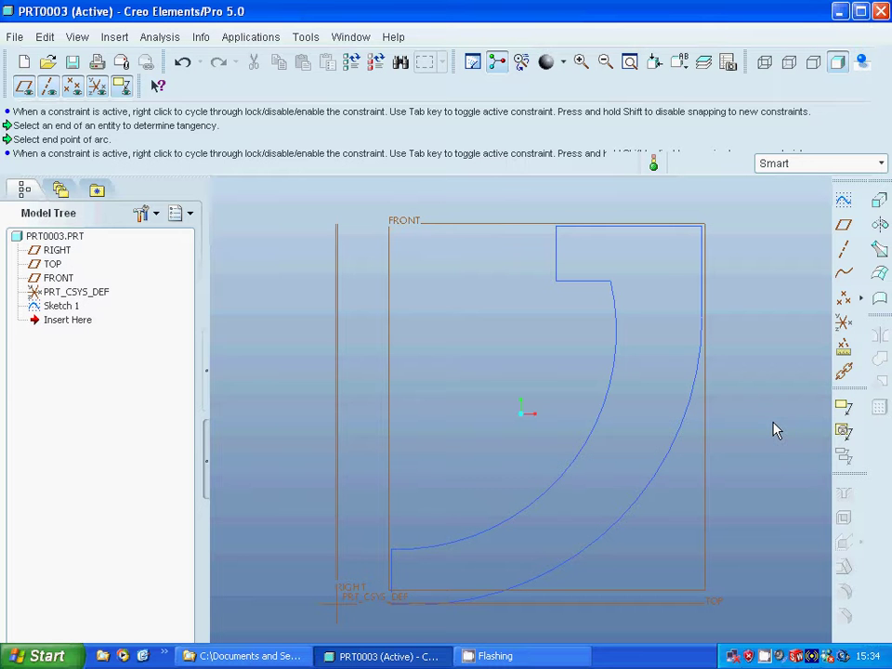
Pattern Sketch 1 around the coordinate-system axis with 5 members spaced 72°
left_click(59, 307)
left_click(878, 407)
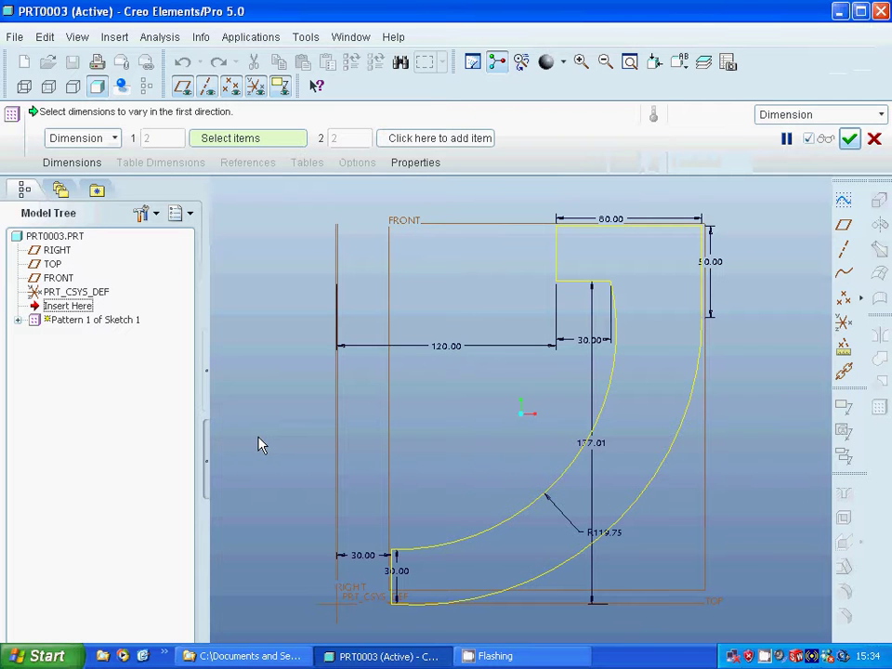
left_click(112, 139)
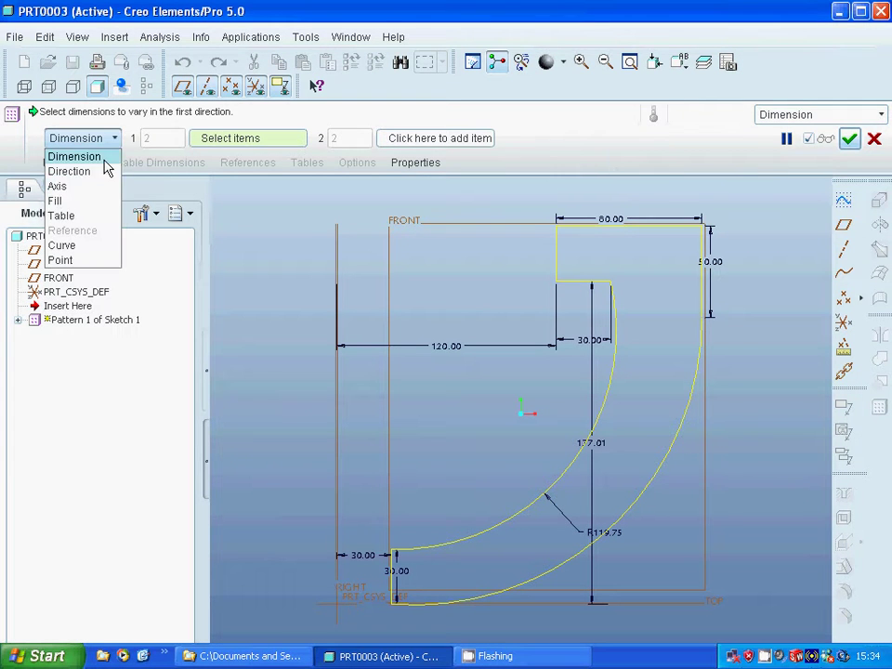
left_click(58, 185)
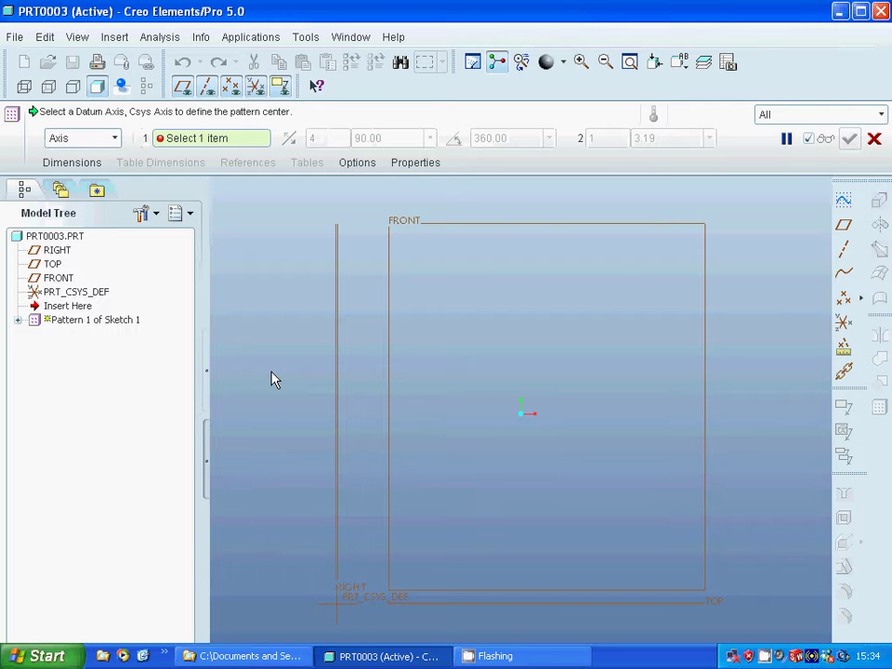
middle_click_drag(273, 379, 321, 428)
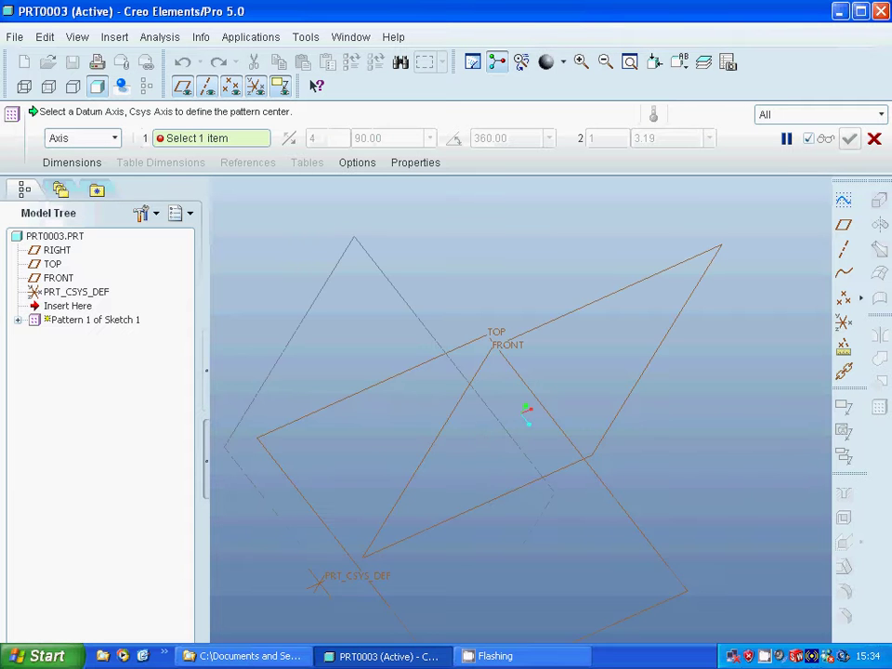
left_click(326, 586)
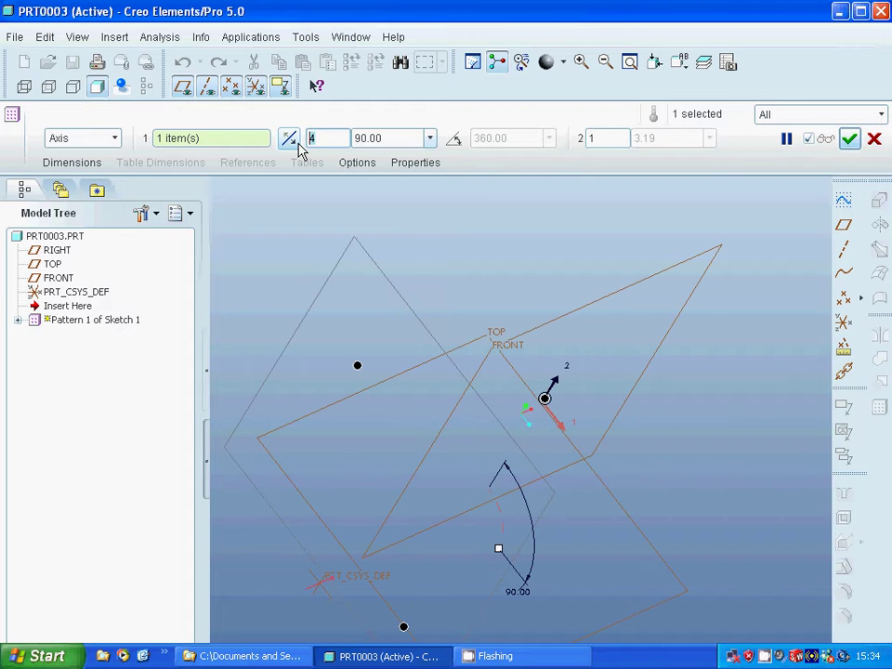
key("BackSpace")
type("5")
key("Tab")
type("72")
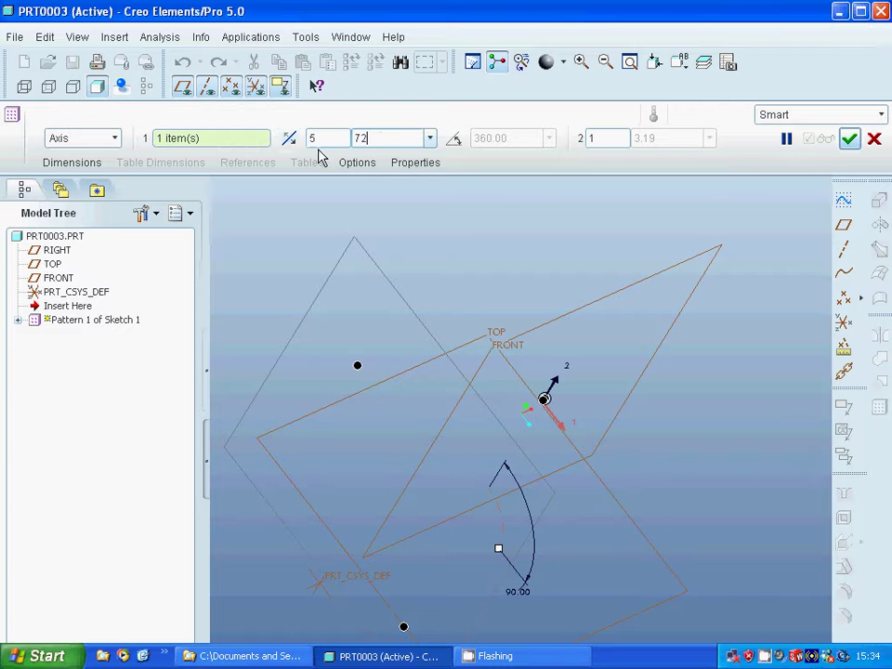
key("Return")
Create the pattern, then redefine it to spread the five copies over a 180° total angle
left_click(849, 140)
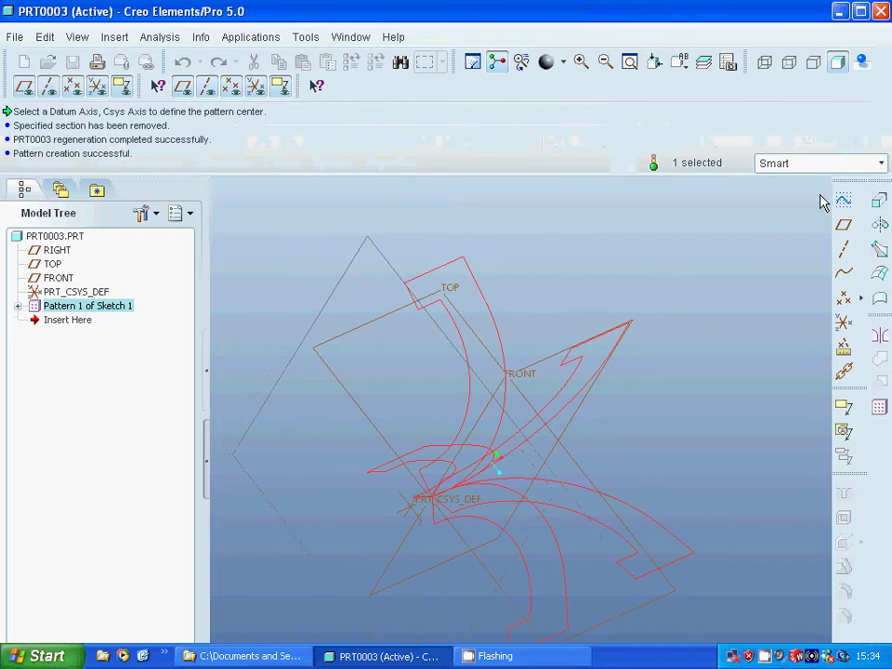
middle_click_drag(654, 296, 623, 319)
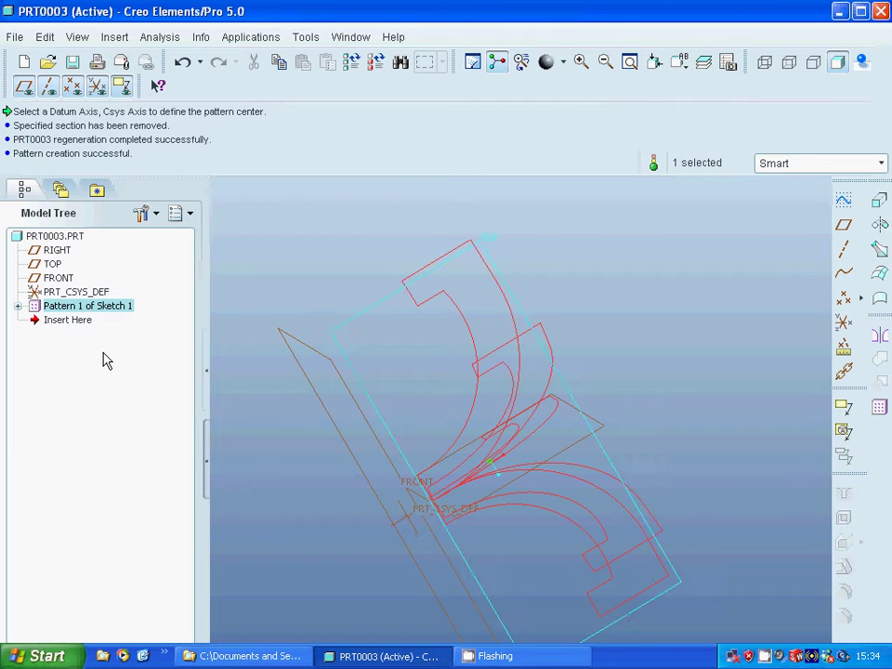
right_click(95, 311)
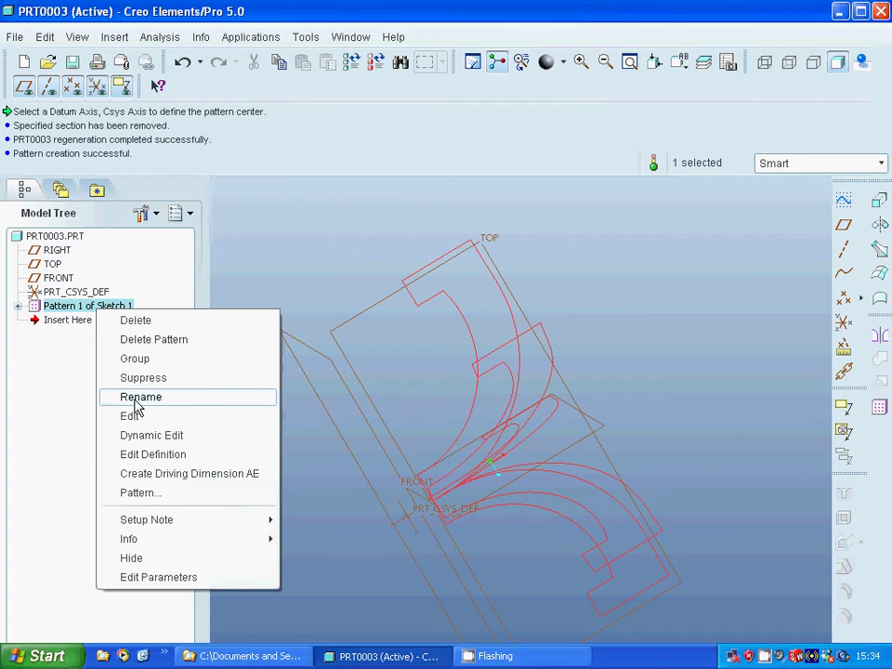
left_click(155, 454)
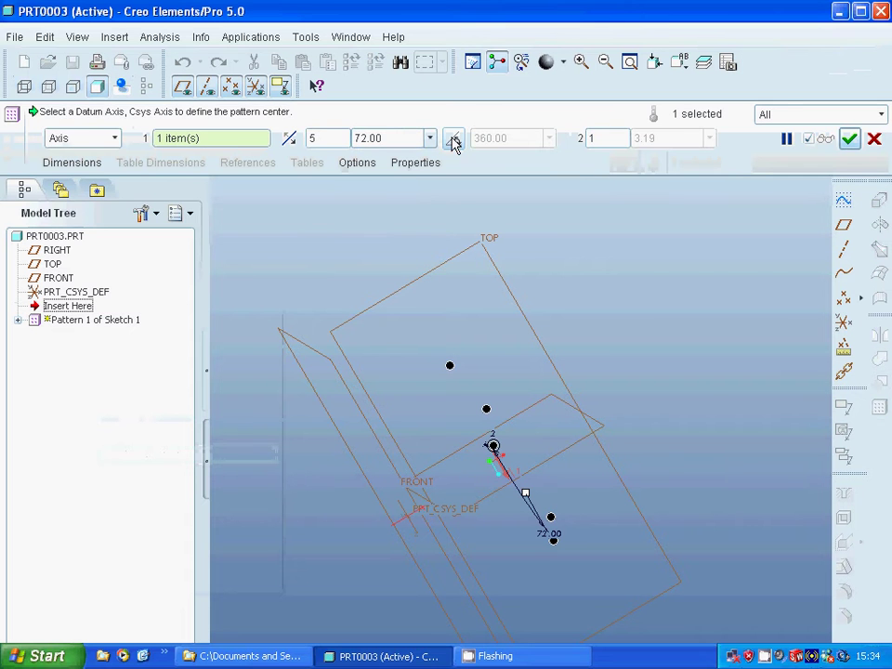
left_click(454, 140)
left_click_drag(509, 138, 464, 138)
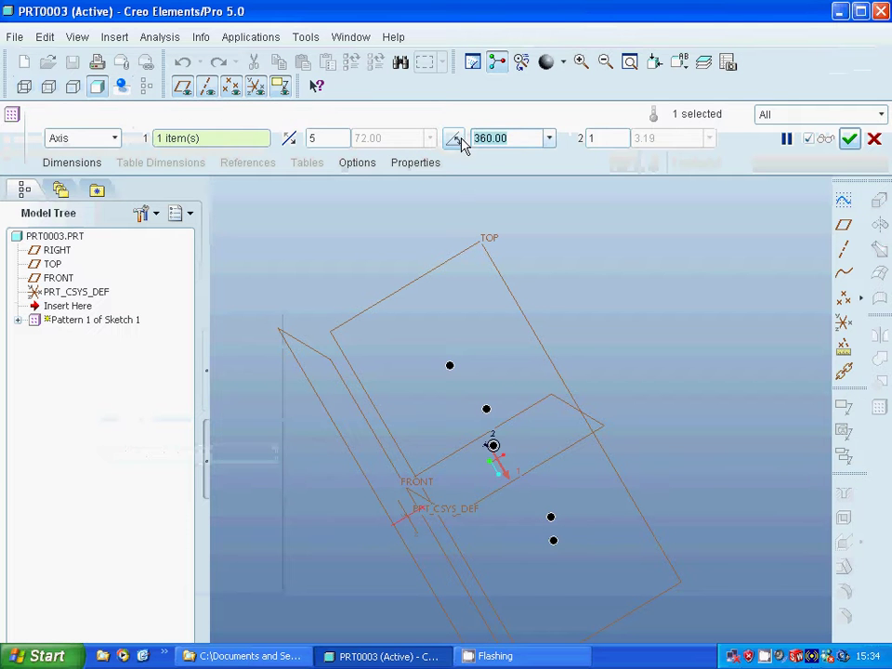
type("18")
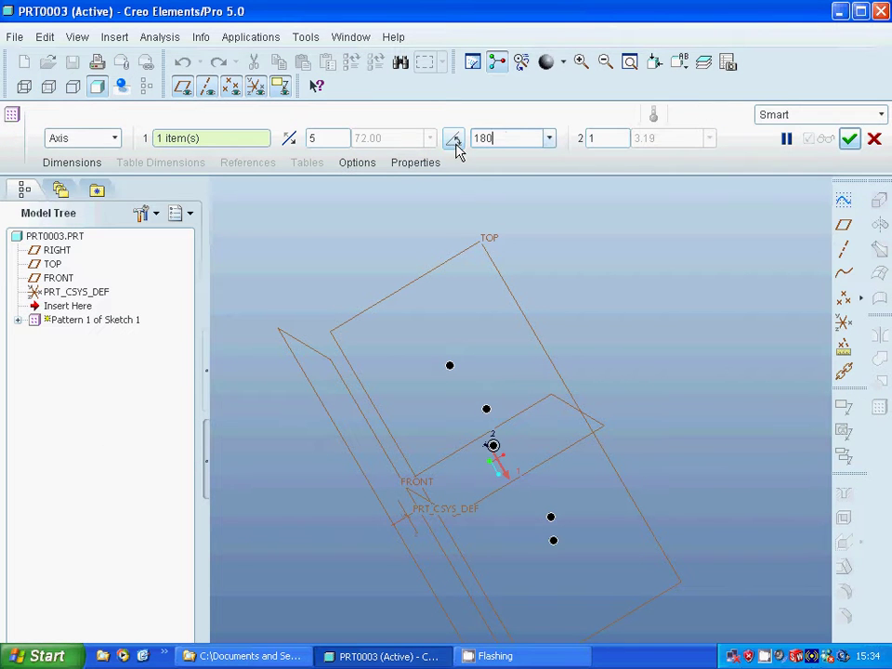
type("0")
key("Return")
left_click(850, 139)
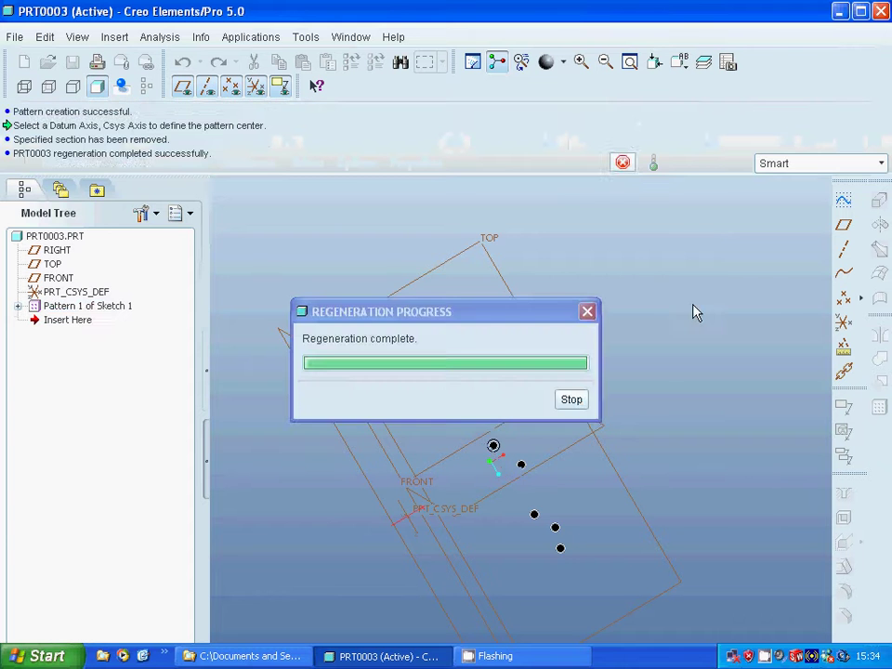
Return the model to Standard Orientation and orbit to inspect the pattern
middle_click_drag(652, 374, 459, 356)
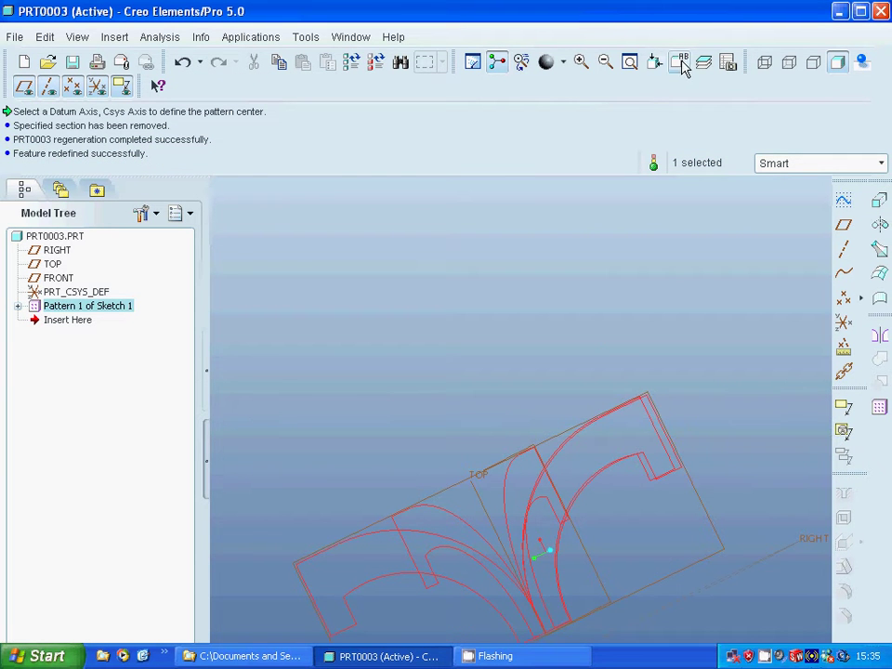
left_click(681, 65)
left_click(686, 90)
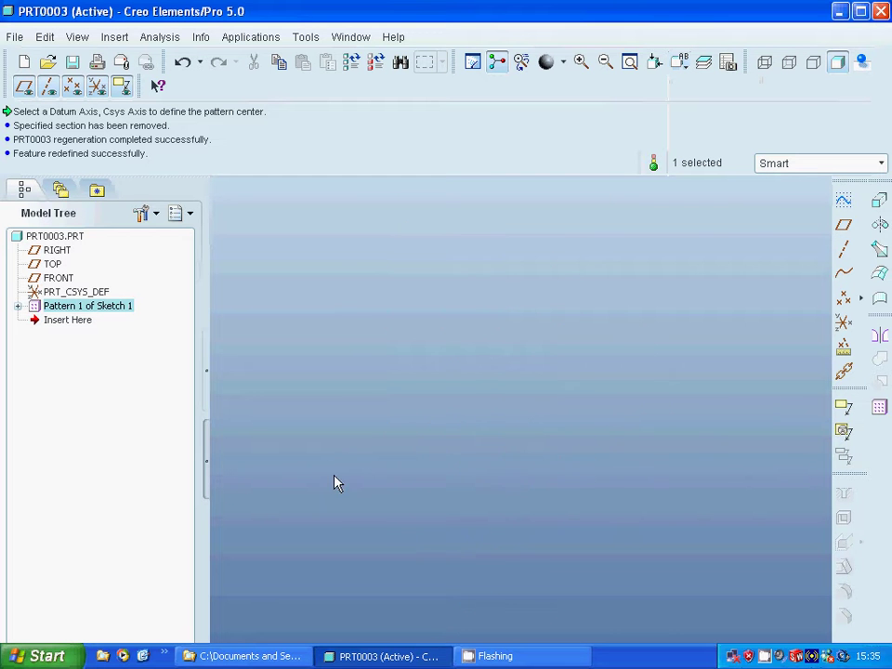
mouse_move(318, 466)
middle_mouse_down()
mouse_move(304, 385)
mouse_move(206, 411)
mouse_move(336, 397)
mouse_move(371, 407)
mouse_move(375, 316)
mouse_move(399, 305)
mouse_move(385, 331)
mouse_move(349, 343)
mouse_move(308, 457)
mouse_move(354, 457)
middle_mouse_up()
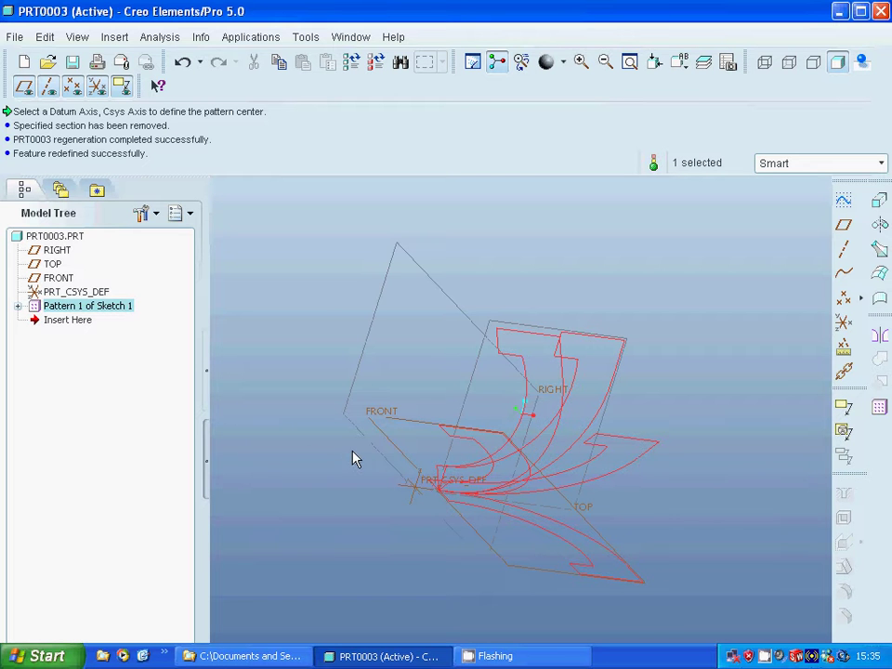
Create a through-points datum curve across three sketch corner points and hide coordinate systems
left_click(844, 275)
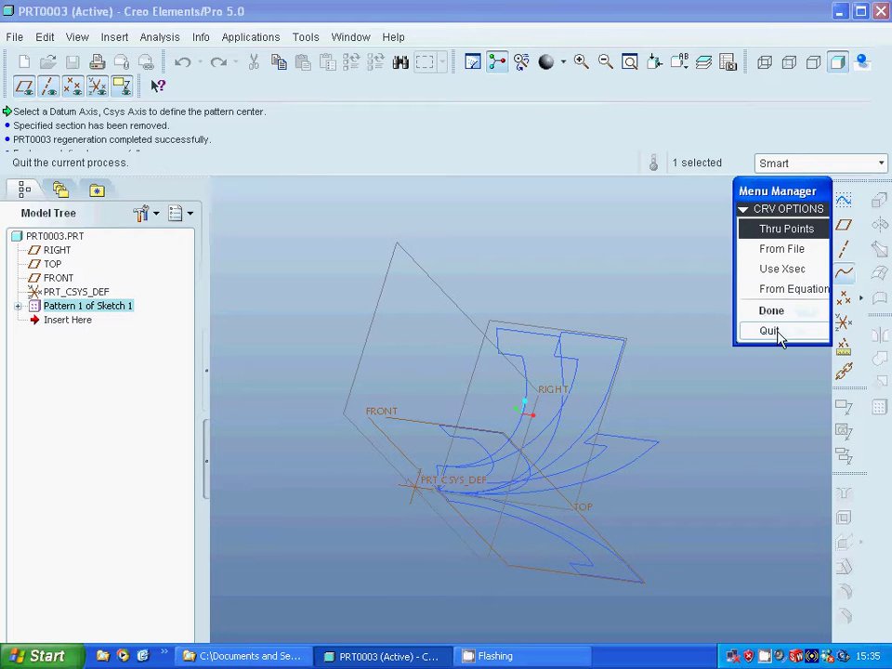
left_click(775, 314)
left_click_drag(798, 591, 771, 616)
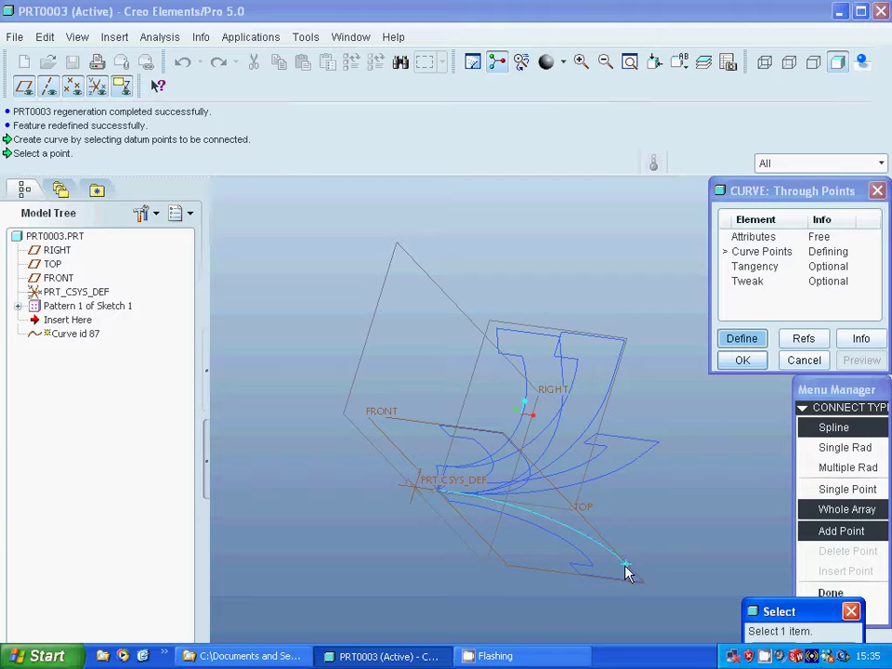
left_click(626, 565)
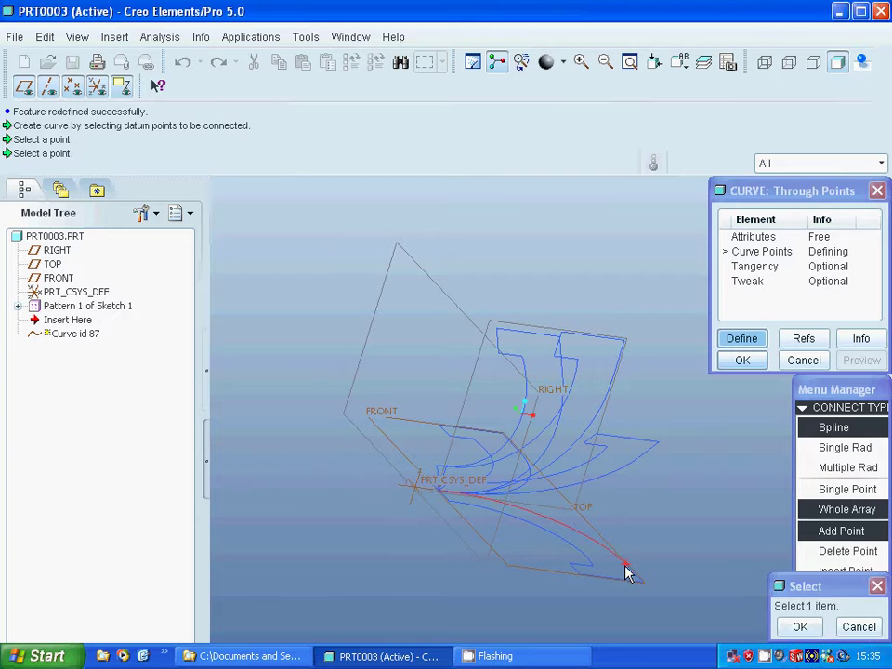
left_click(659, 445)
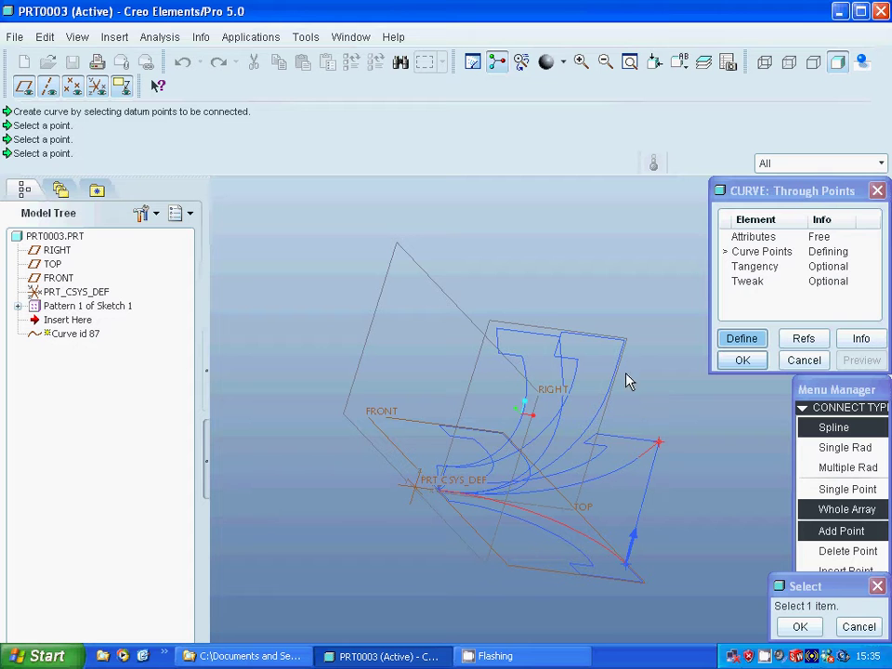
left_click(625, 344)
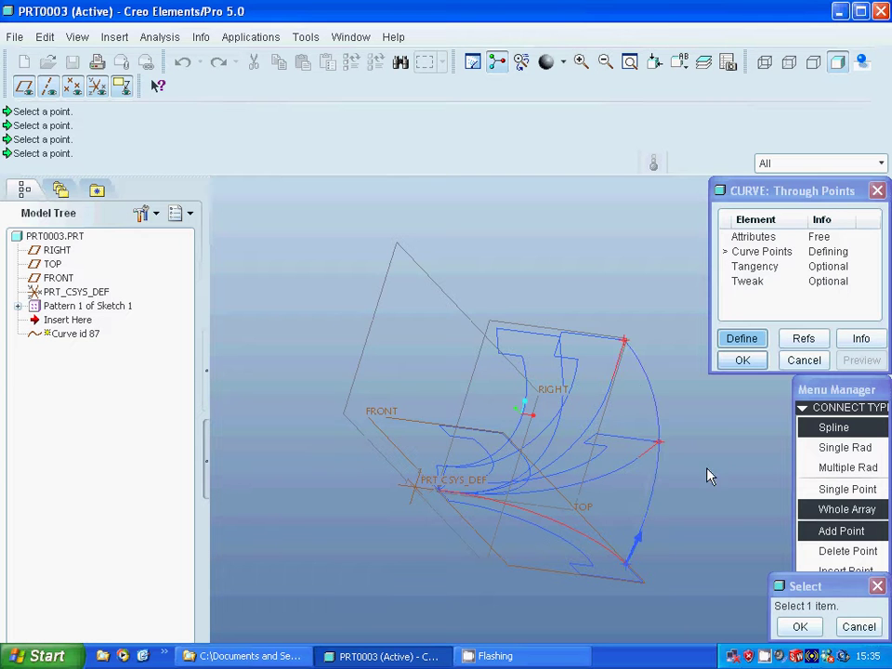
left_click(802, 630)
left_click(830, 593)
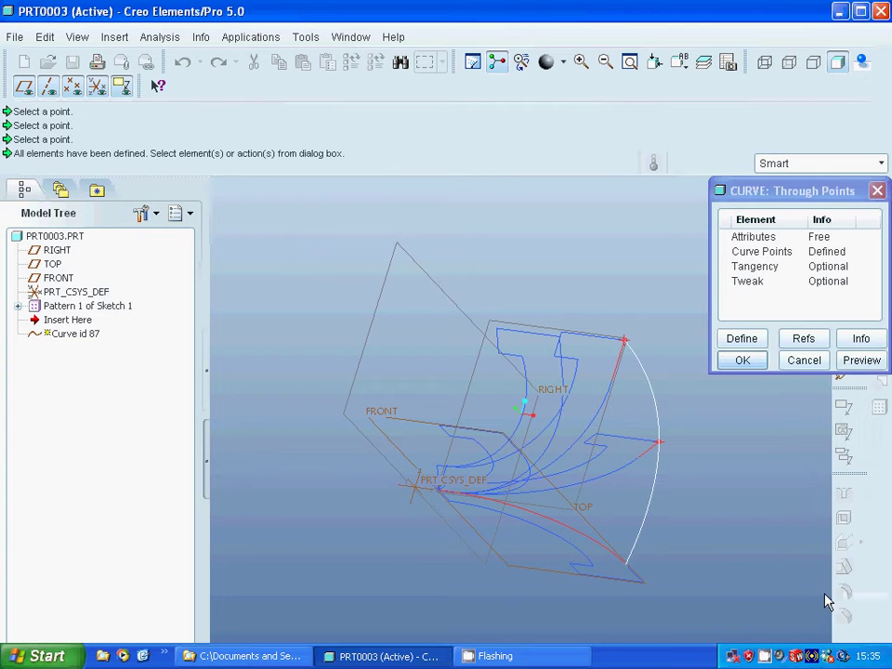
left_click(862, 363)
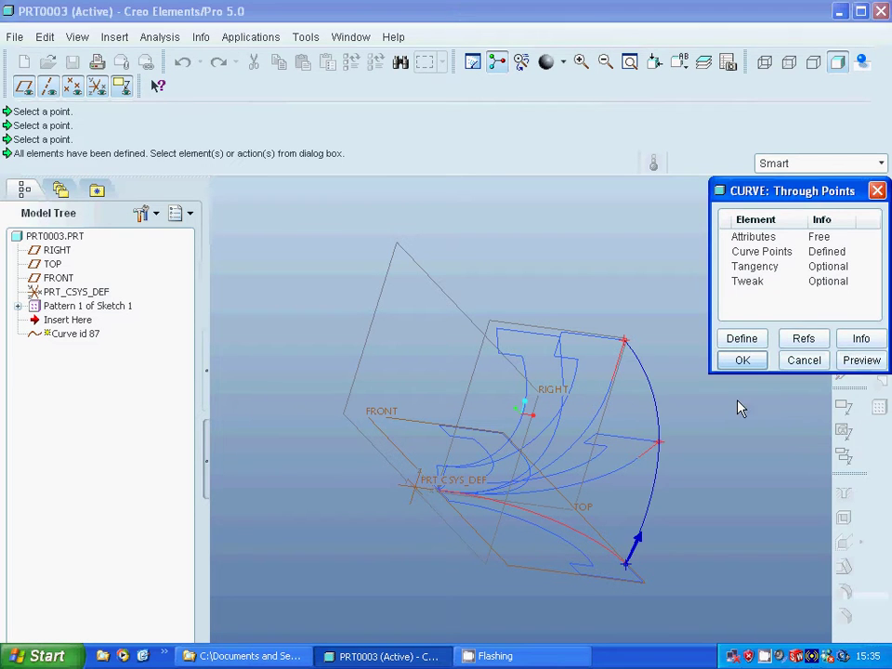
left_click(743, 362)
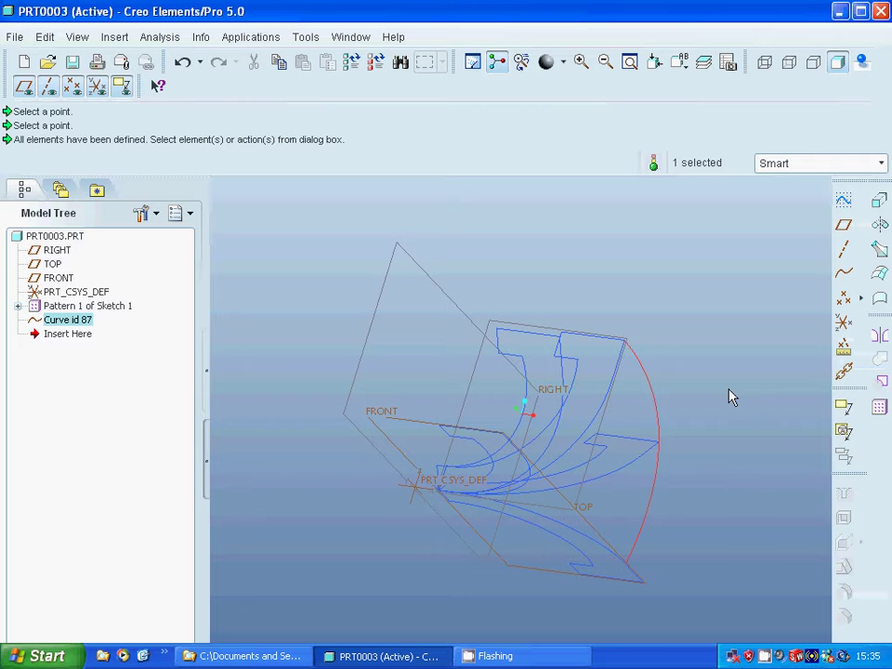
left_click(98, 87)
Hide the datum planes and open the first patterned sketch's definition for editing
left_click(24, 87)
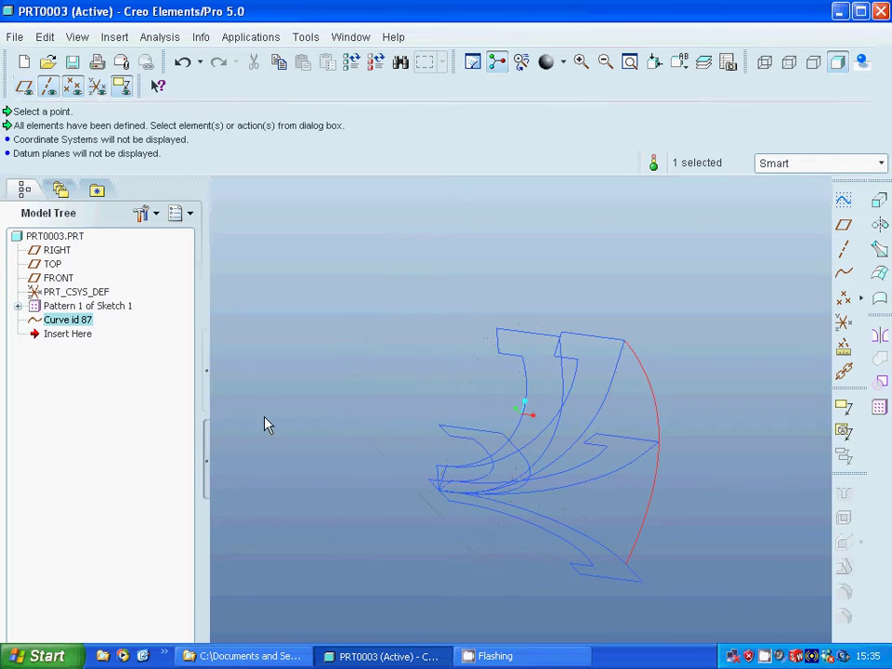
mouse_move(327, 432)
middle_mouse_down()
mouse_move(329, 377)
mouse_move(352, 415)
mouse_move(343, 430)
mouse_move(346, 469)
middle_mouse_up()
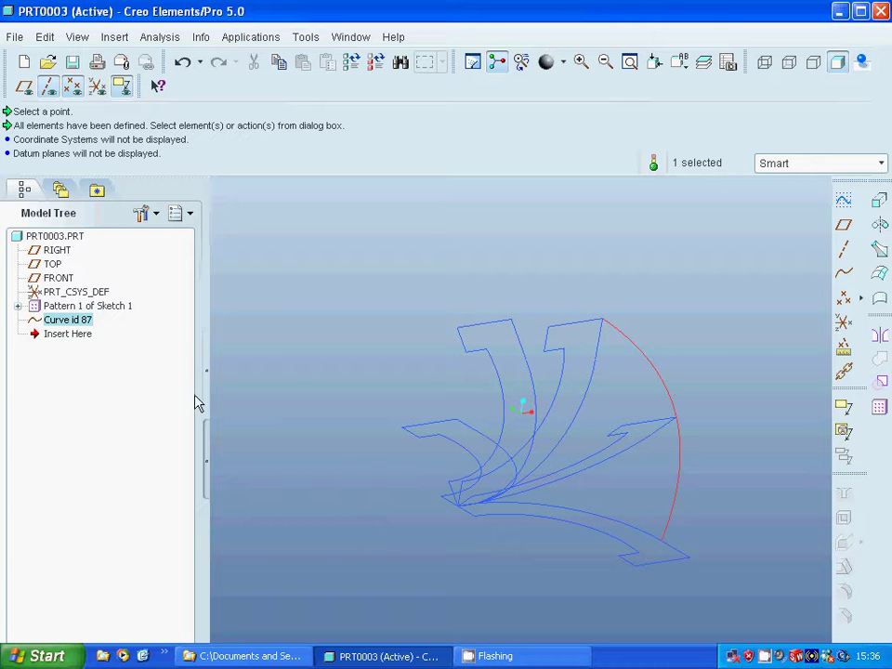
left_click(17, 305)
left_click(89, 321)
right_click(90, 325)
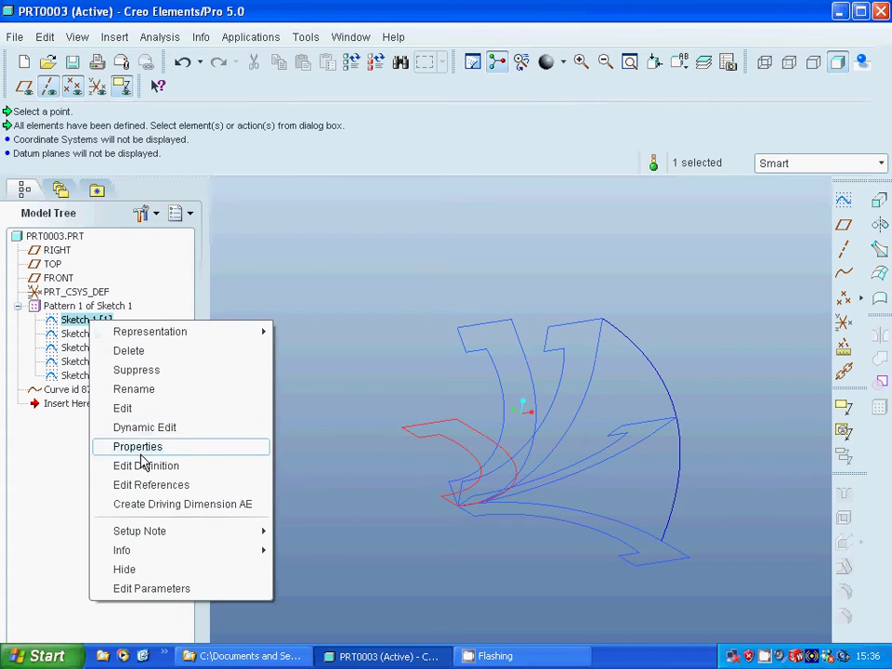
left_click(146, 466)
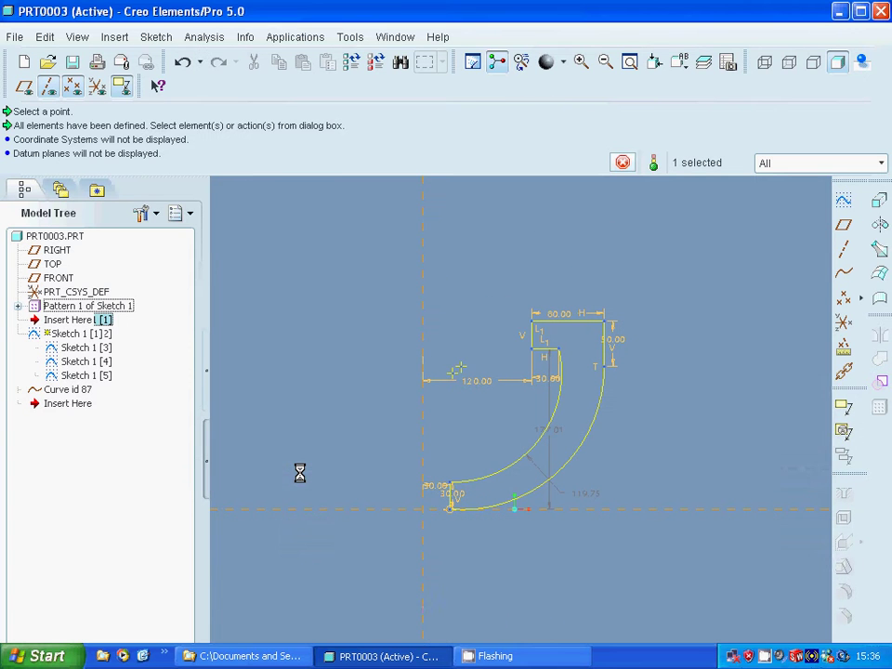
Change the 30.00 sketch dimension to 60 and regenerate the sketch
left_click(436, 490)
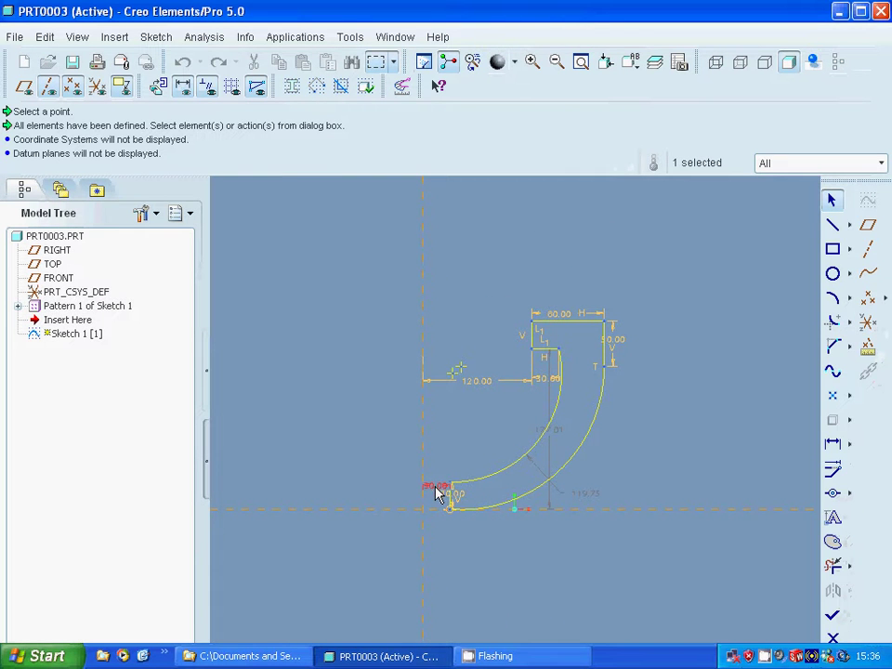
double_click(437, 491)
type("60")
key("Return")
left_click(833, 614)
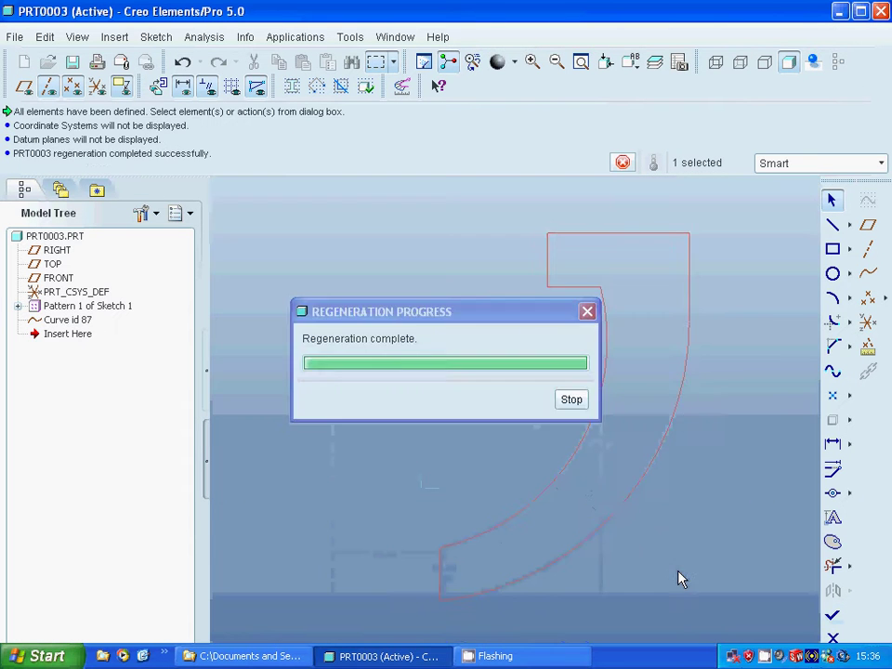
mouse_move(441, 488)
middle_mouse_down()
mouse_move(430, 500)
mouse_move(443, 510)
mouse_move(497, 509)
mouse_move(486, 494)
mouse_move(422, 480)
middle_mouse_up()
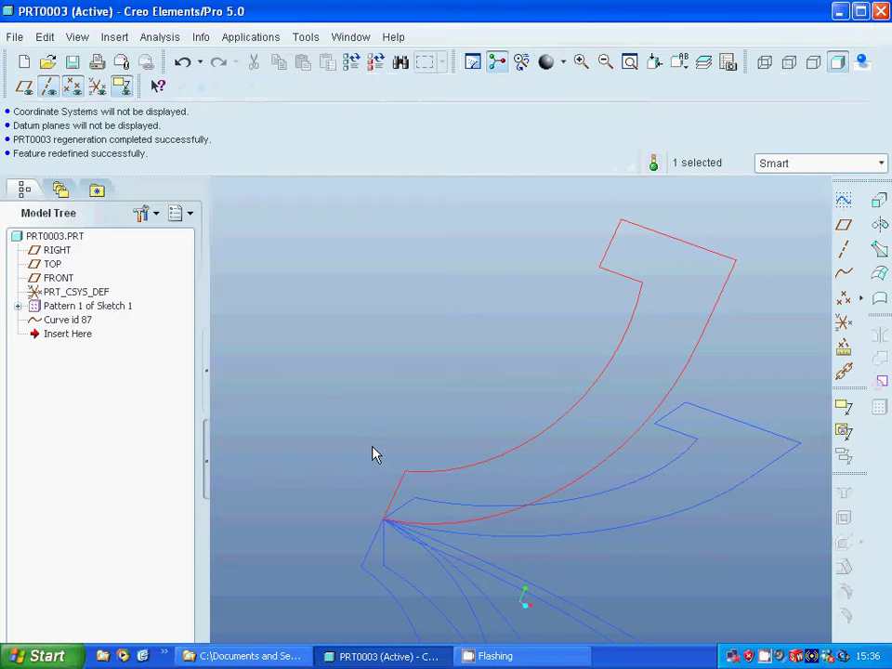
Redefine Pattern 1 of Sketch 1 to centre on PRT_CSYS_DEF and refit the view
right_click(95, 314)
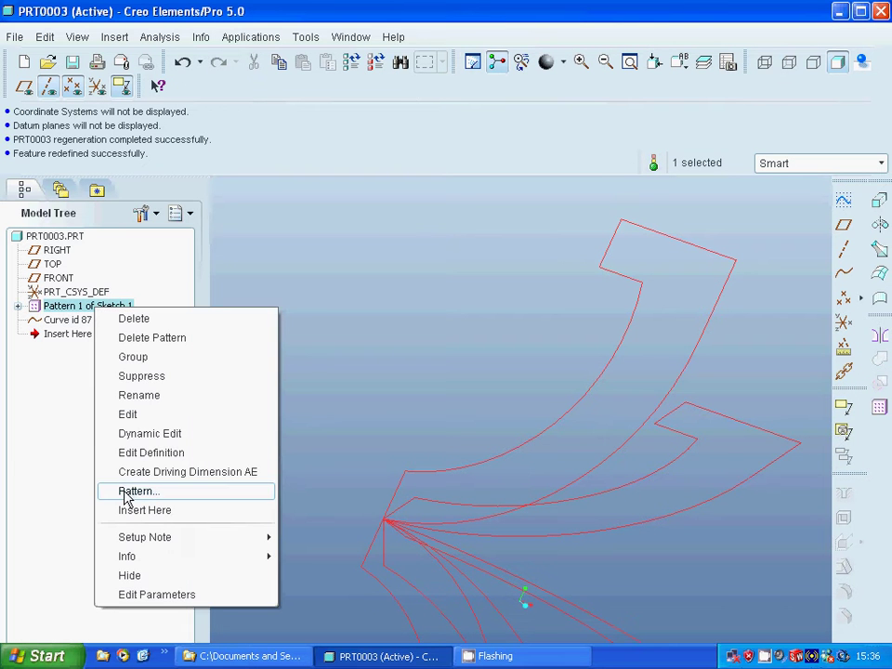
left_click(142, 456)
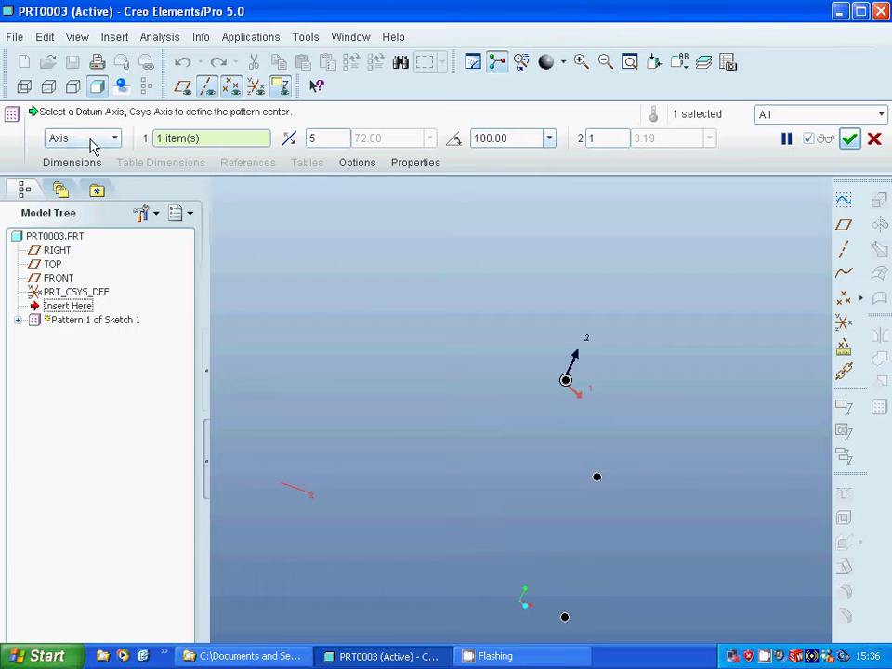
left_click(256, 86)
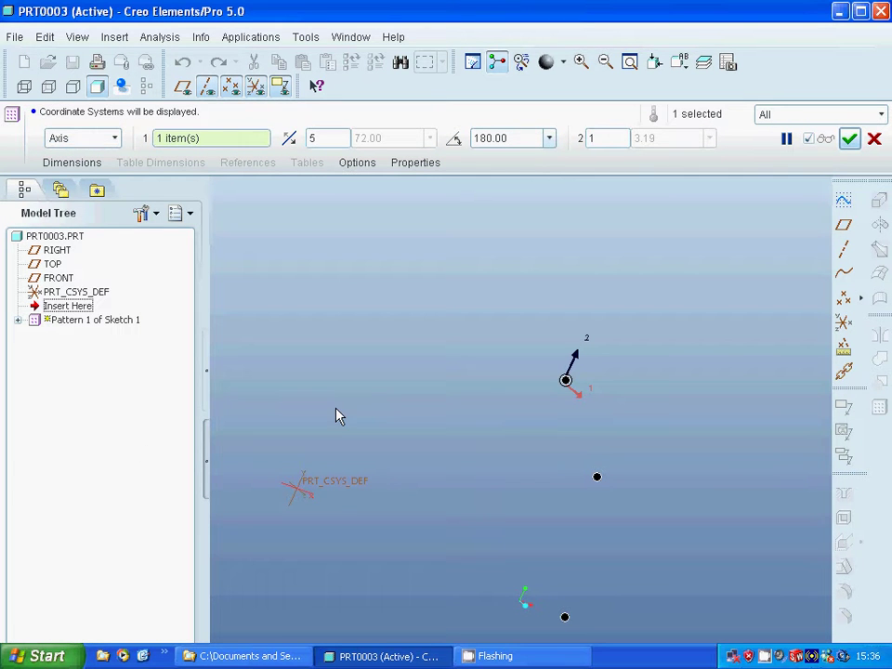
left_click(303, 484)
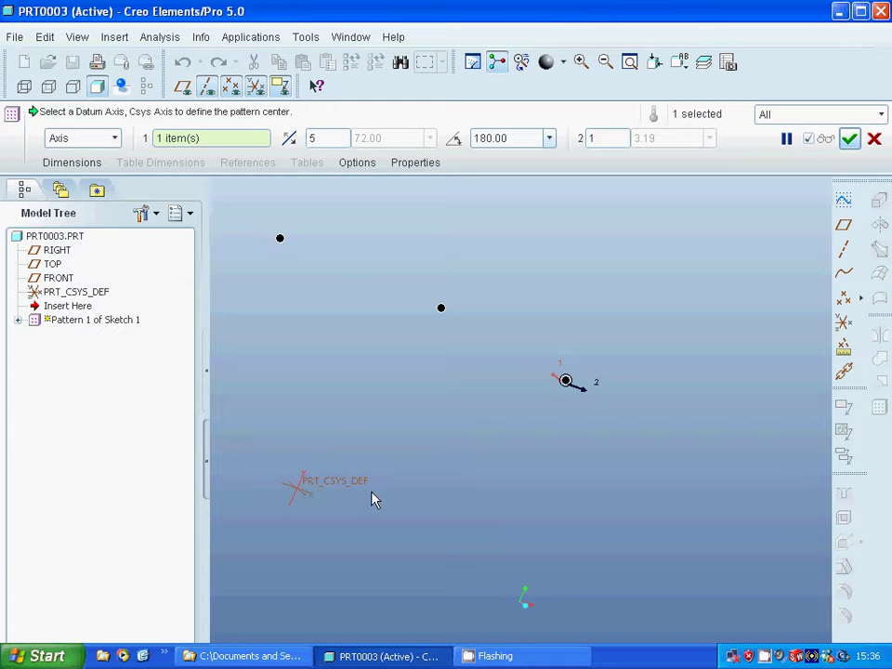
mouse_move(413, 496)
middle_mouse_down()
mouse_move(378, 493)
mouse_move(389, 501)
middle_mouse_up()
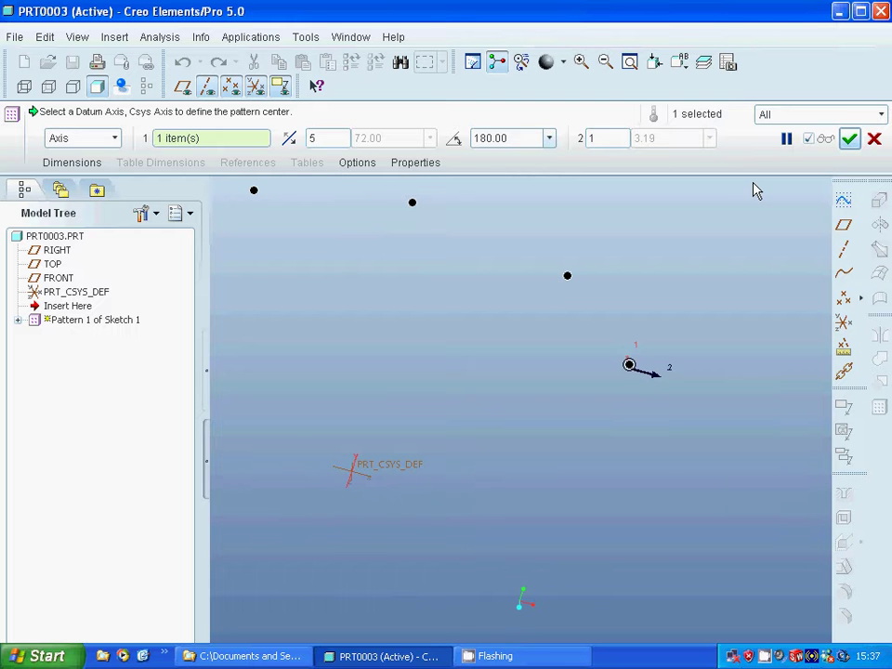
left_click(850, 139)
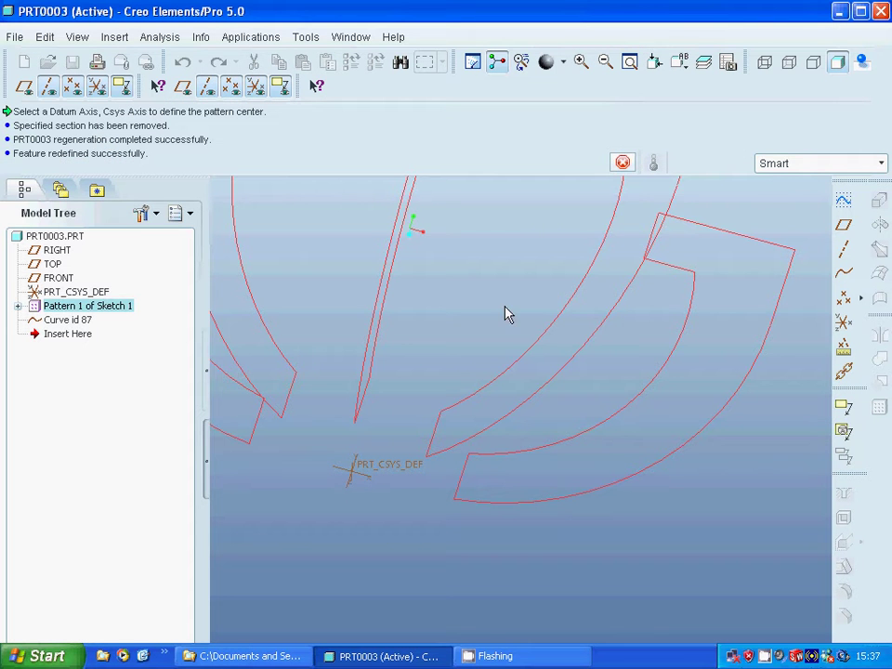
left_click(430, 530)
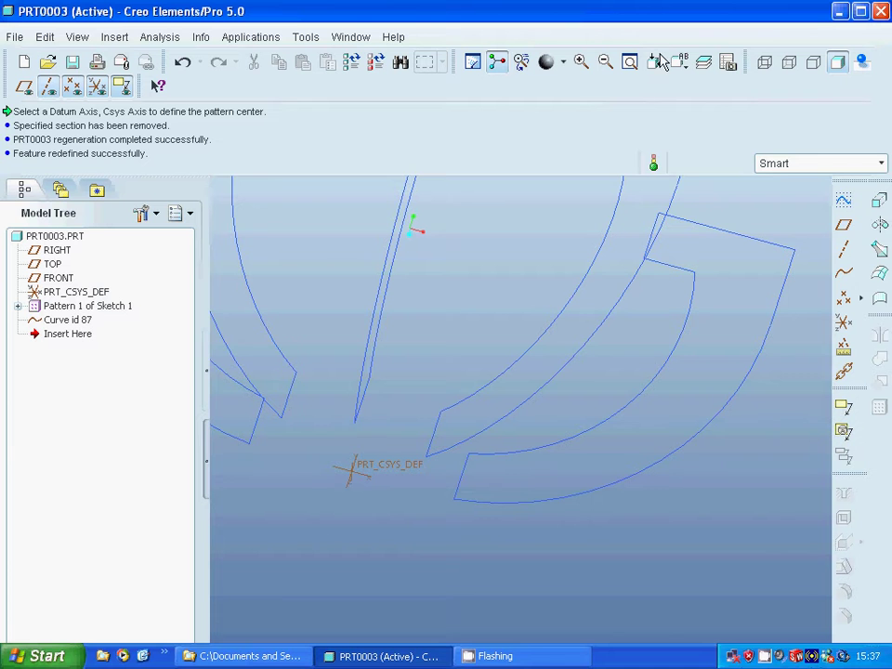
left_click(629, 61)
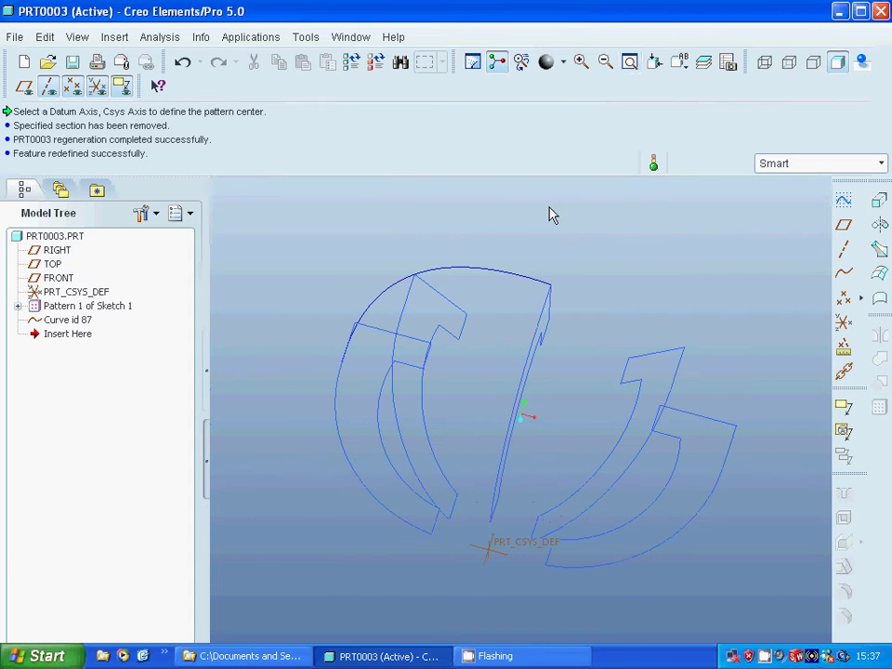
Choose Delete on Curve id 87
left_click(77, 320)
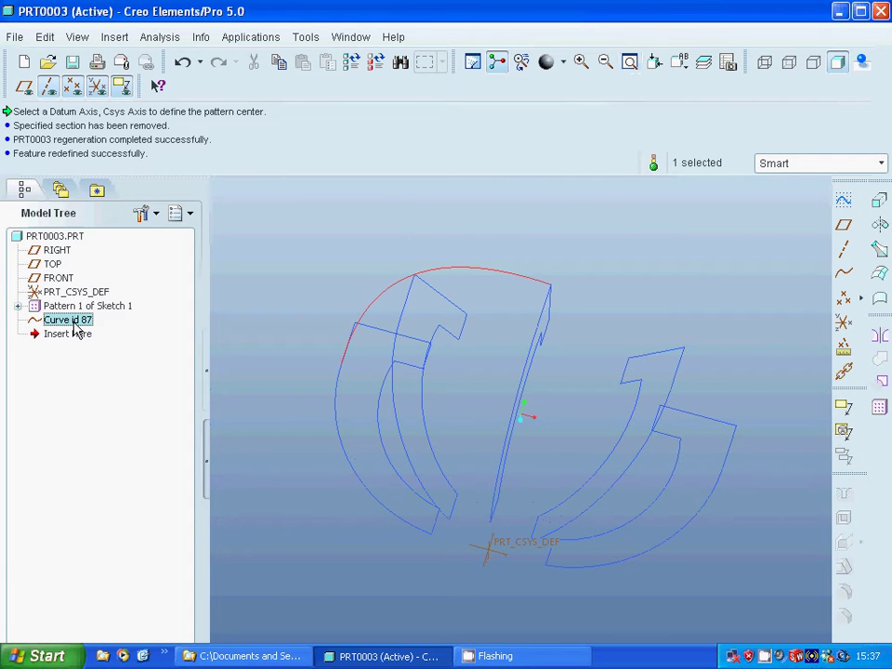
right_click(75, 321)
left_click(112, 353)
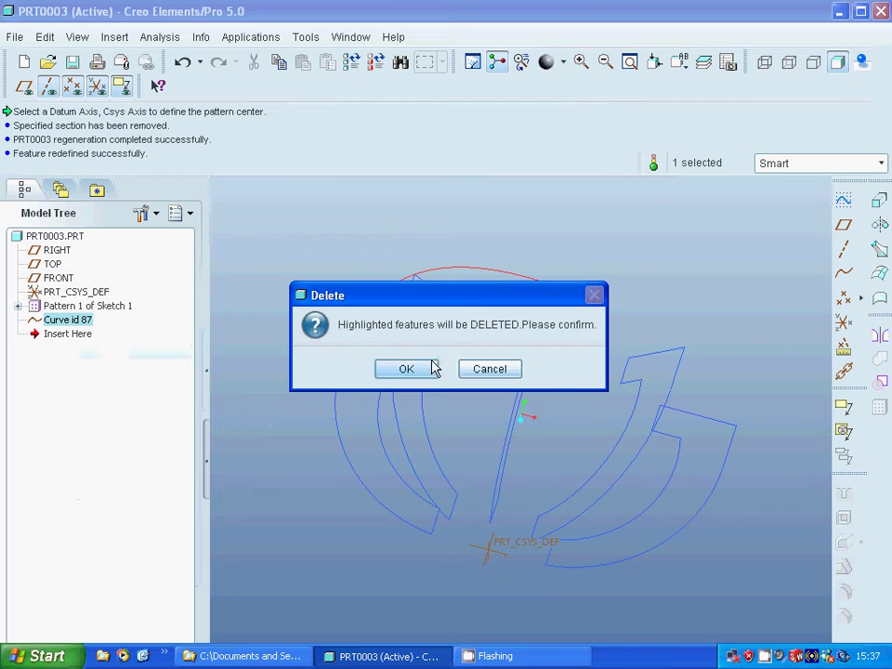
Confirm deleting Curve id 87 and create Curve id 90 through three profiles' top points
left_click(404, 368)
left_click(844, 273)
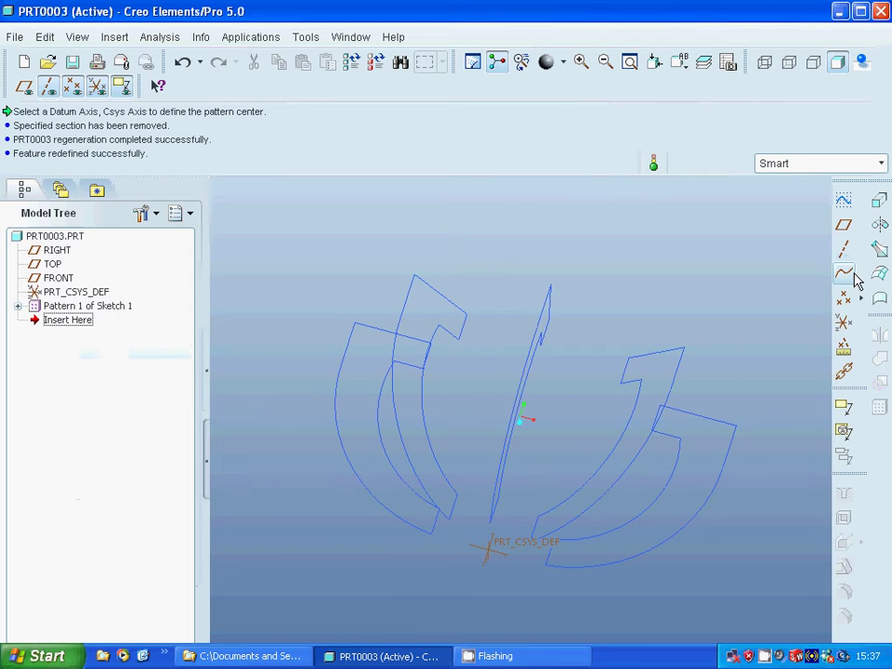
left_click(777, 310)
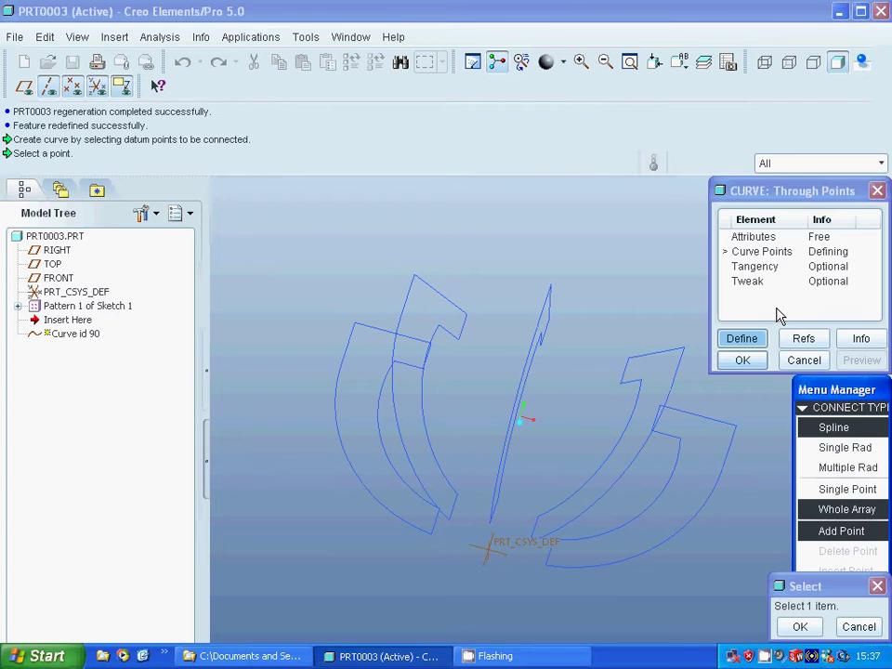
left_click(736, 426)
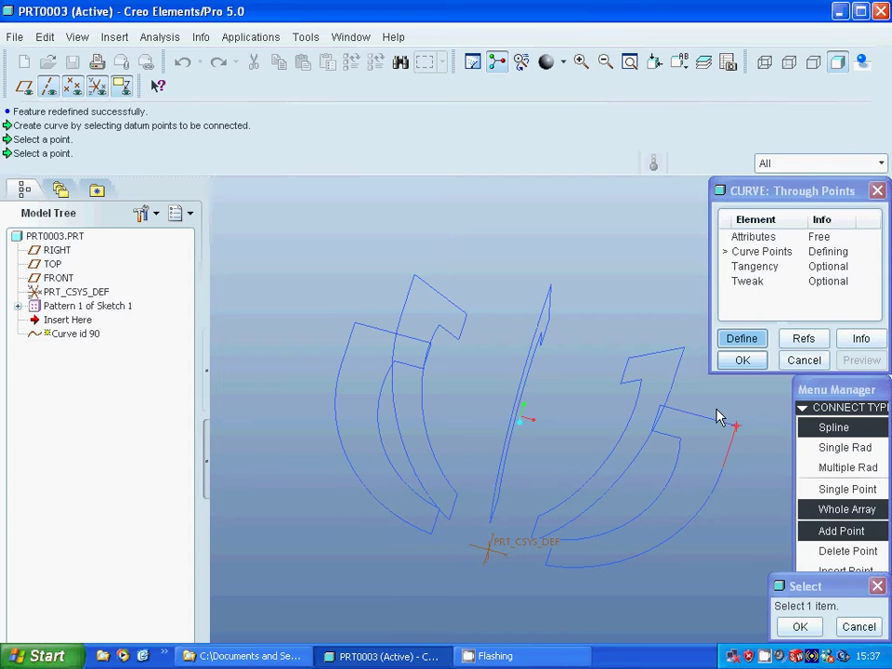
left_click(685, 351)
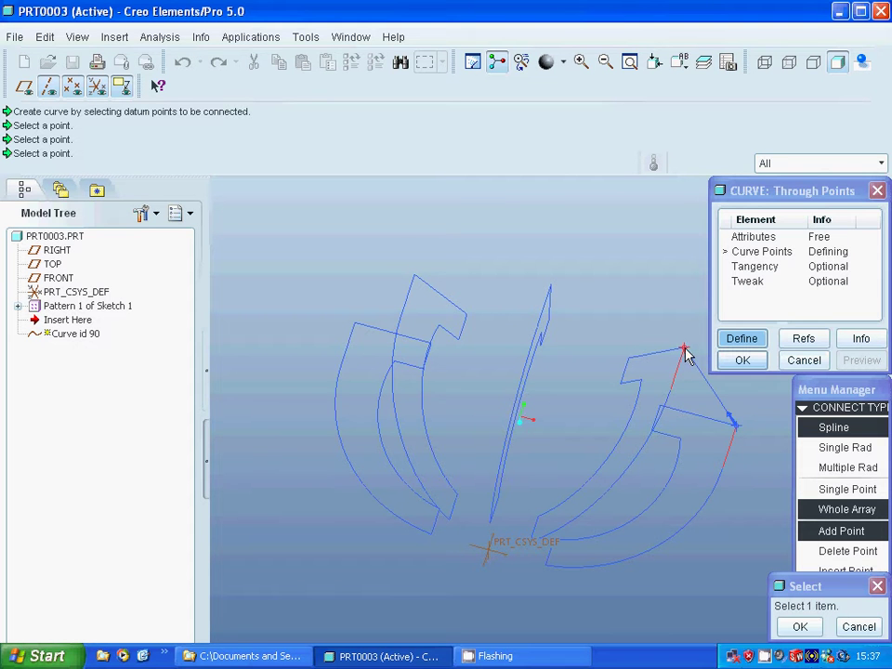
left_click(551, 290)
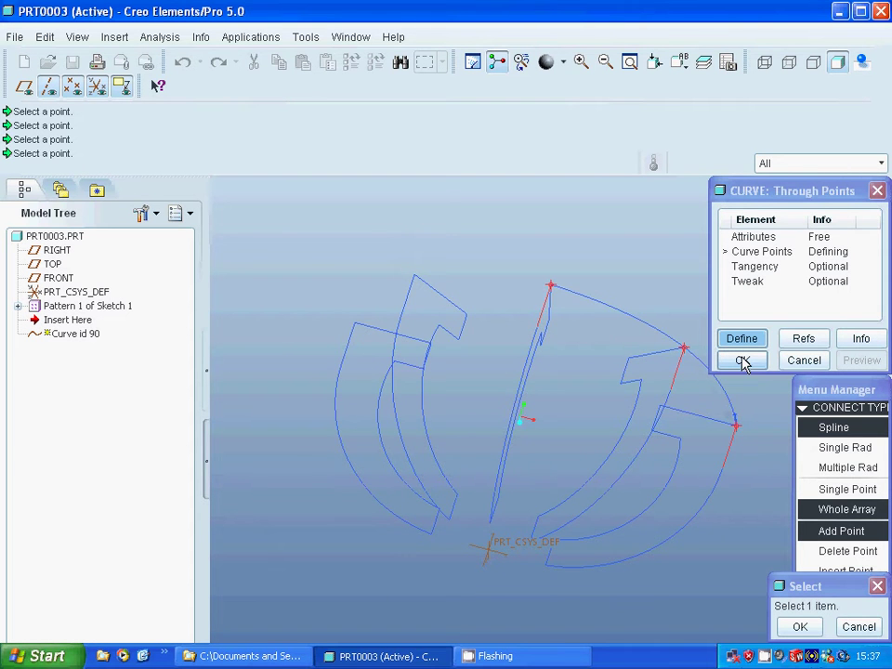
left_click(801, 627)
left_click(826, 592)
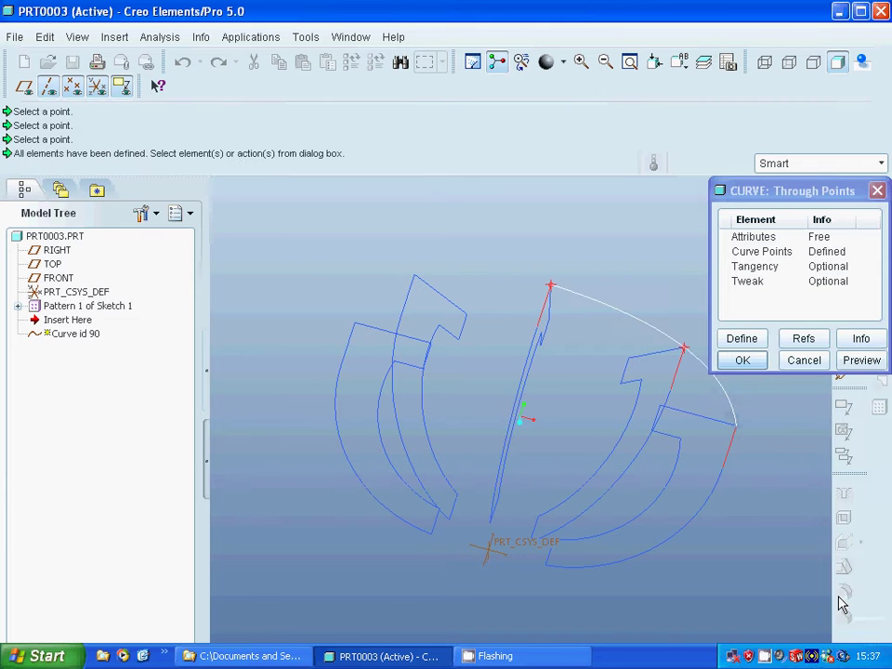
left_click(861, 361)
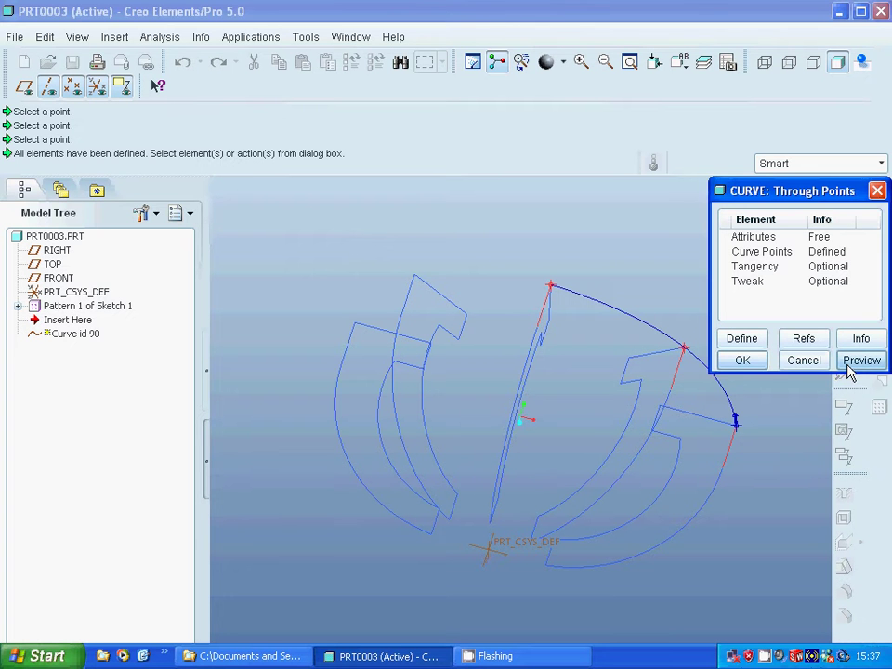
left_click(742, 361)
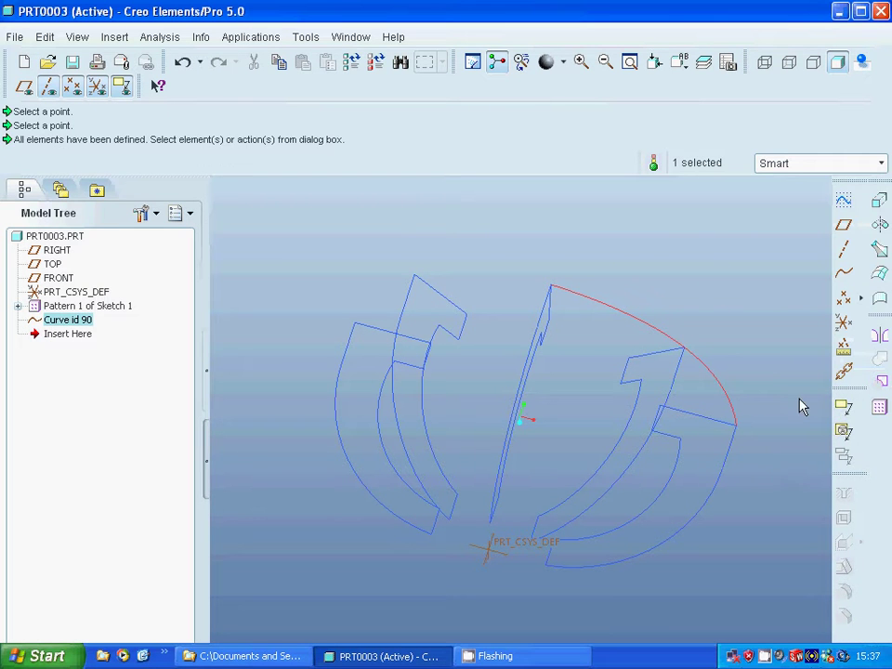
Hide coordinate systems and create datum curve 93 through the three bottom profile points
left_click(843, 272)
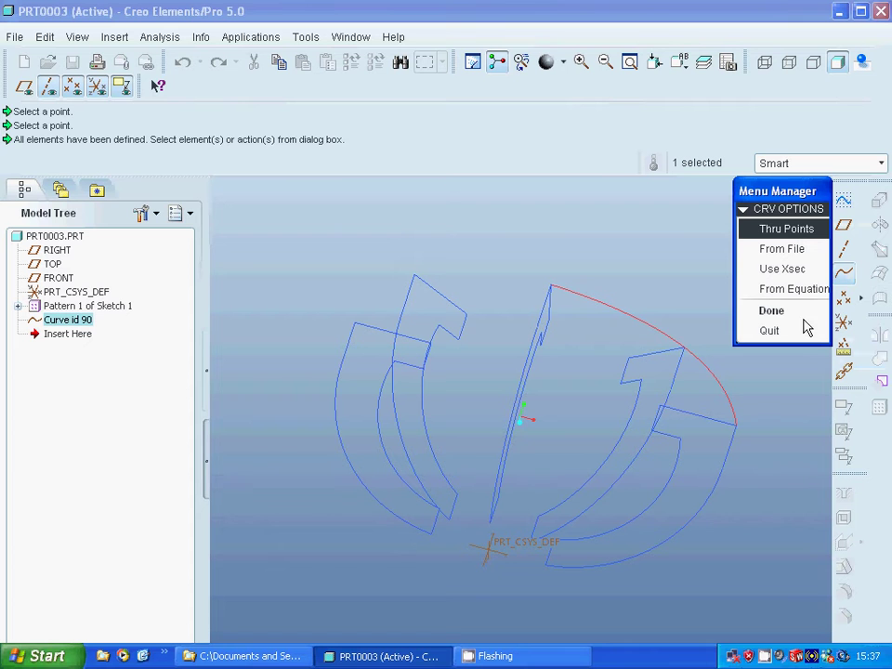
left_click(548, 567)
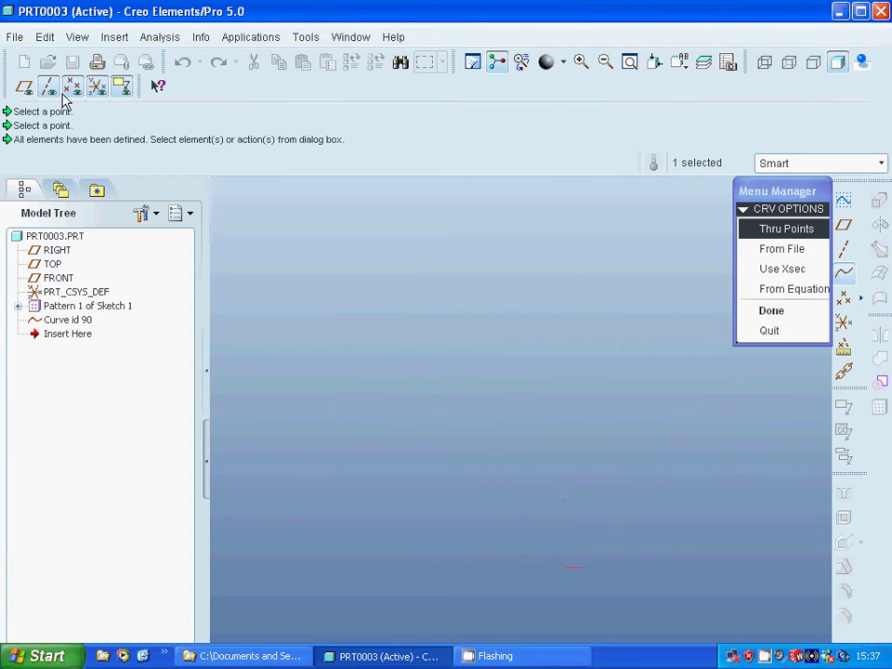
left_click(96, 87)
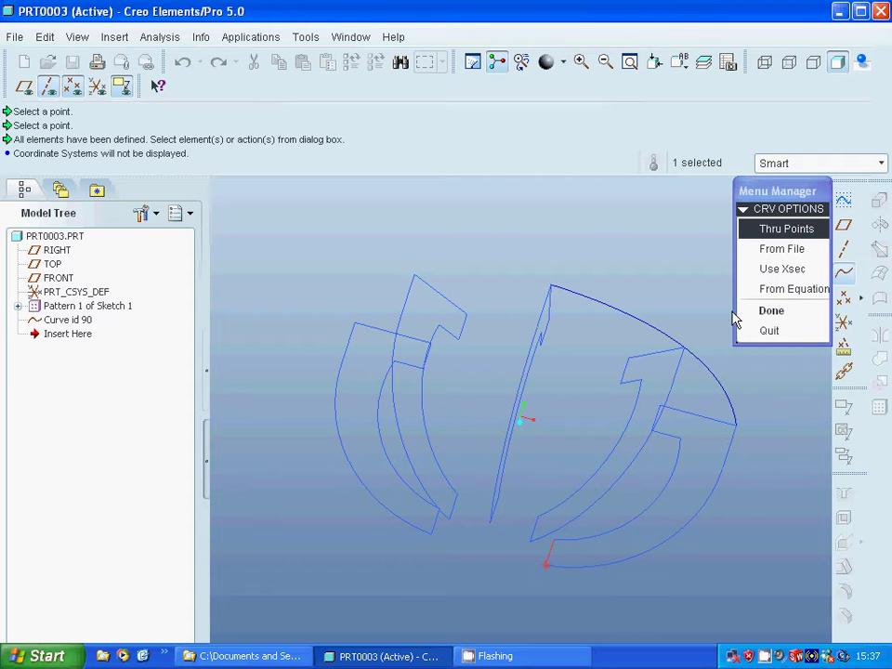
left_click(770, 312)
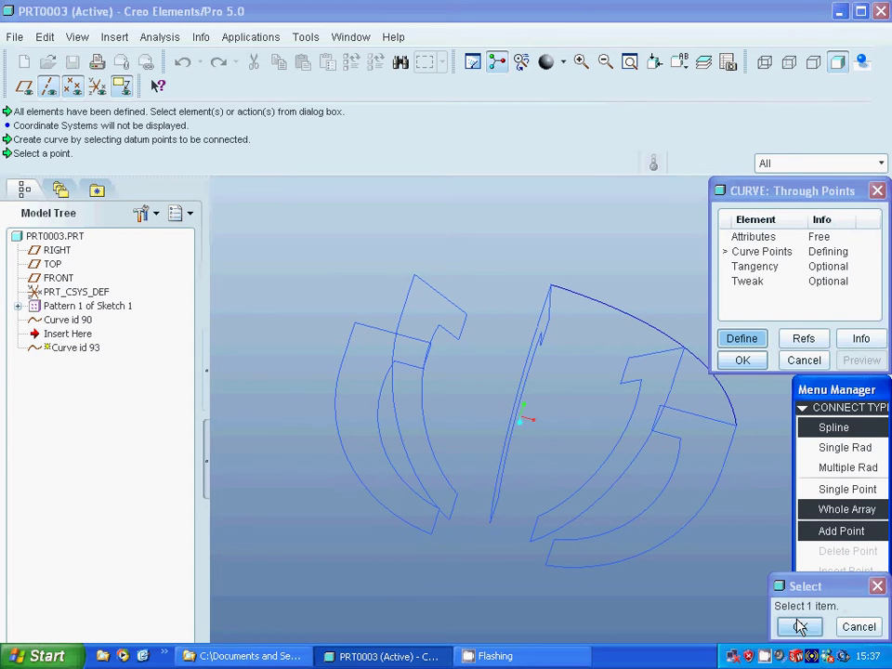
left_click(545, 571)
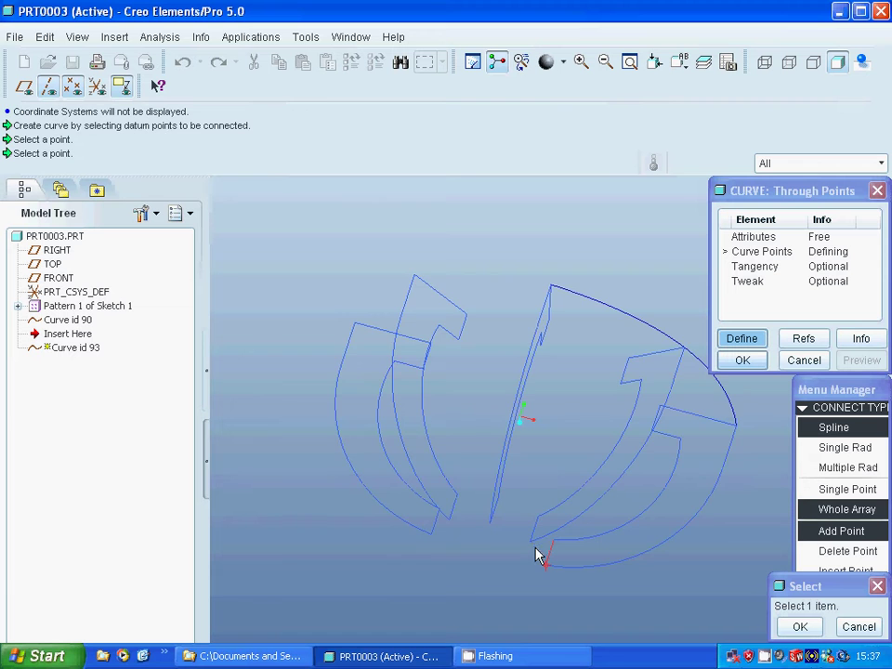
left_click(531, 545)
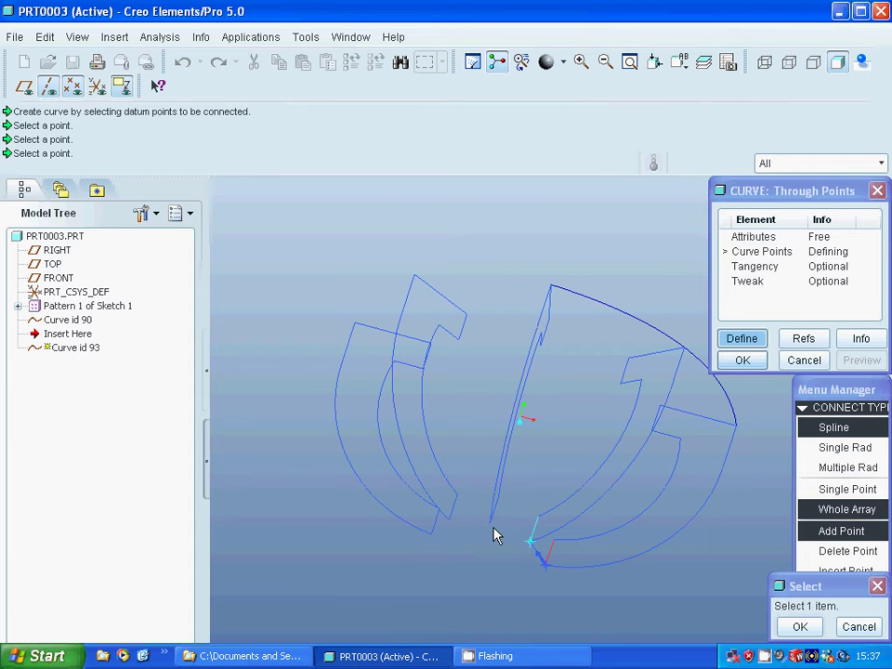
left_click(491, 526)
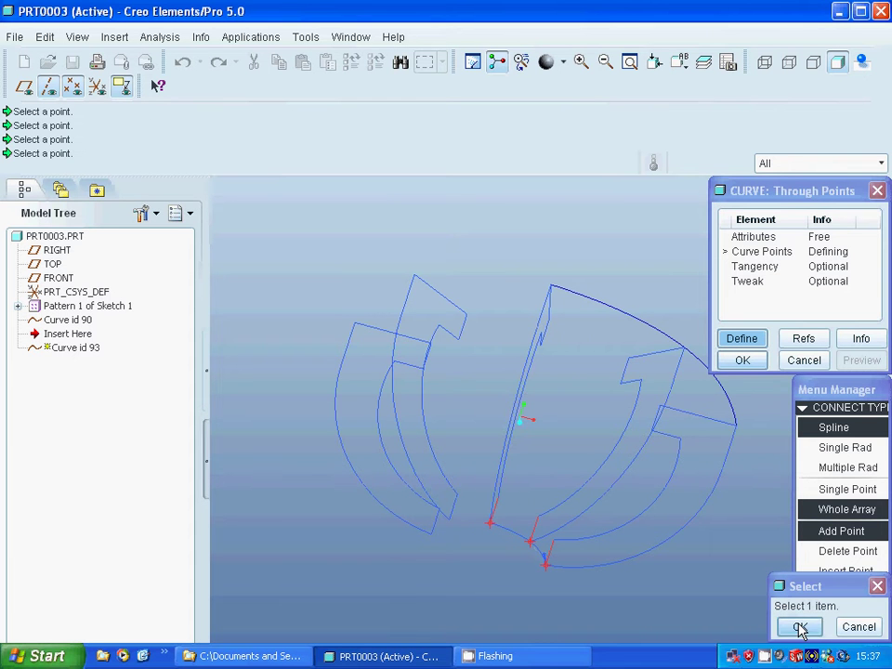
left_click(798, 627)
left_click(832, 594)
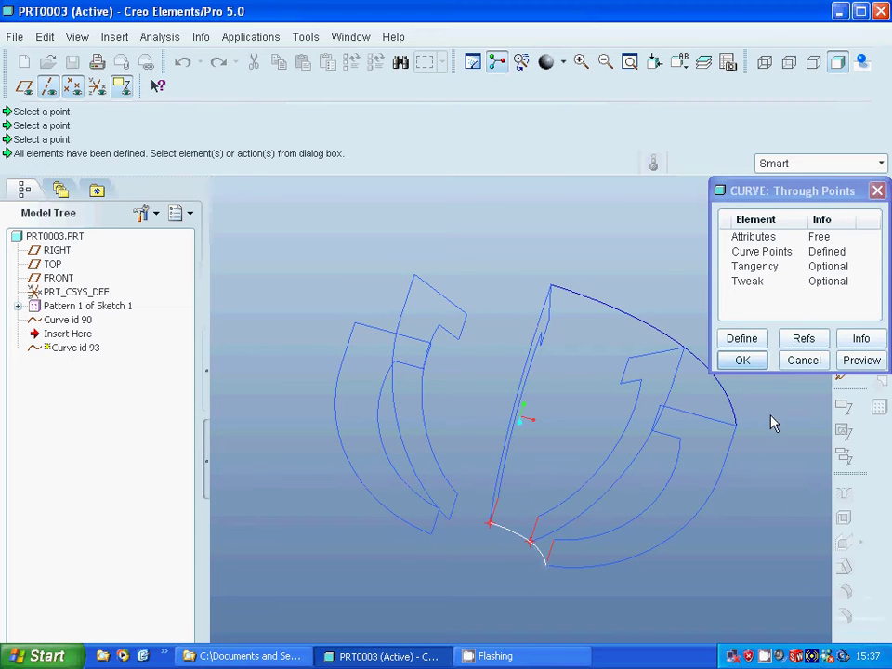
left_click(742, 360)
left_click(770, 506)
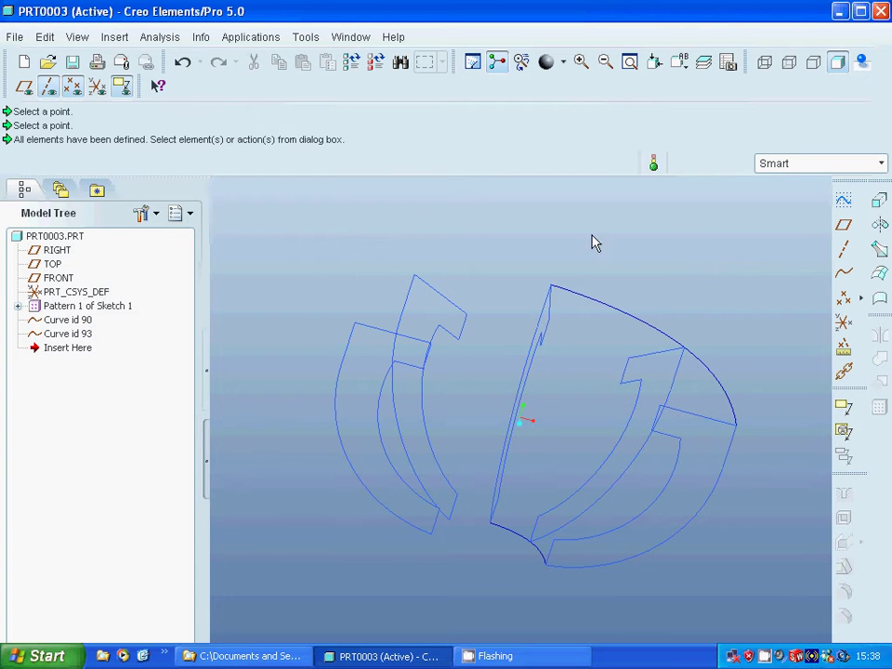
Start a solid swept blend with Curve id 90 as origin and Curve id 93 as secondary
left_click(116, 37)
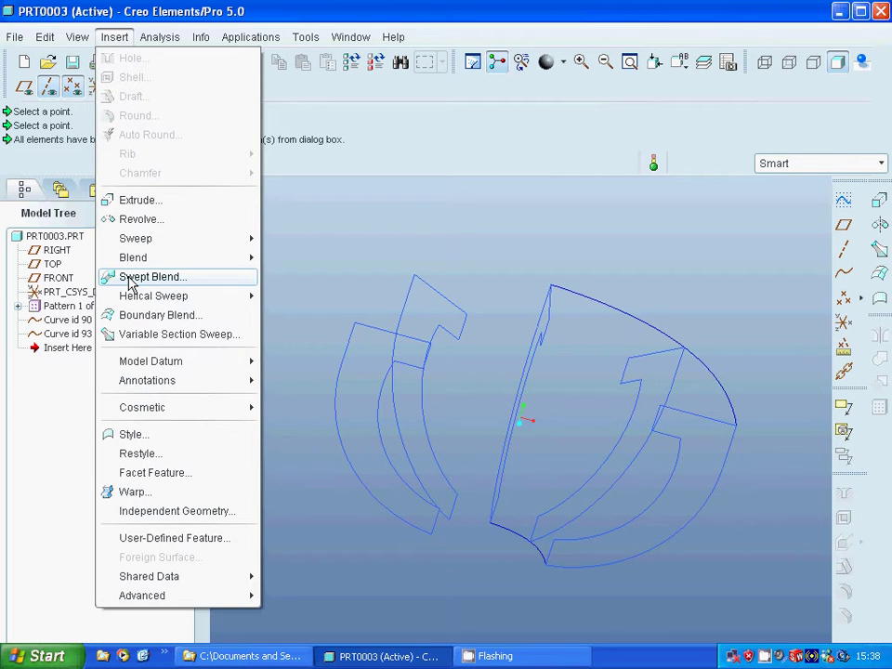
left_click(130, 278)
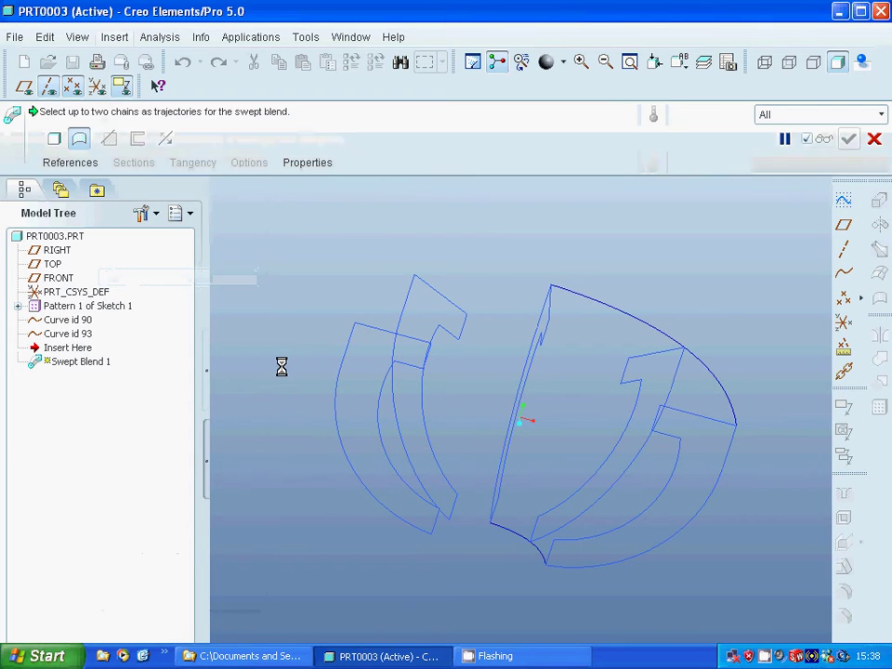
left_click(54, 139)
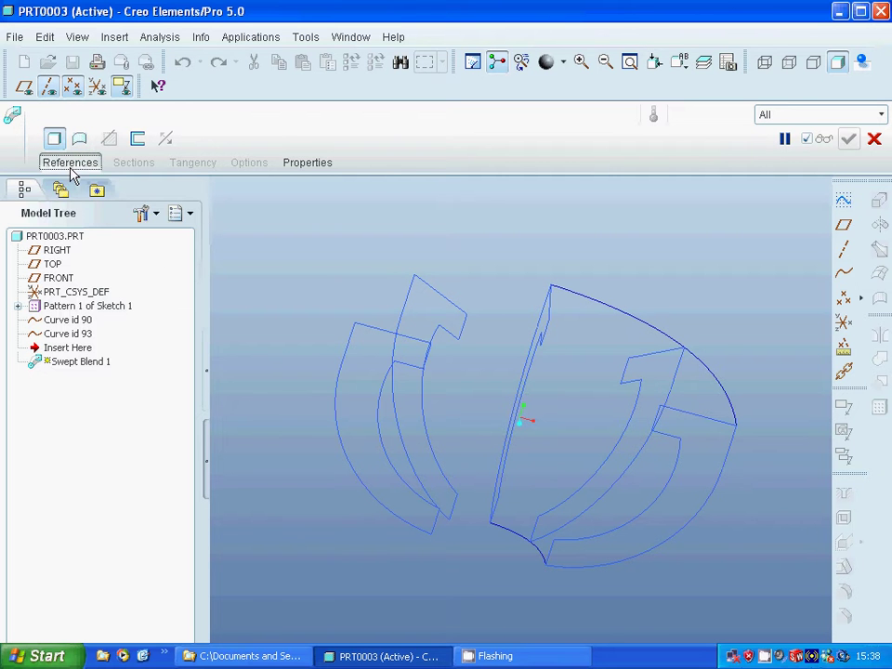
left_click(70, 163)
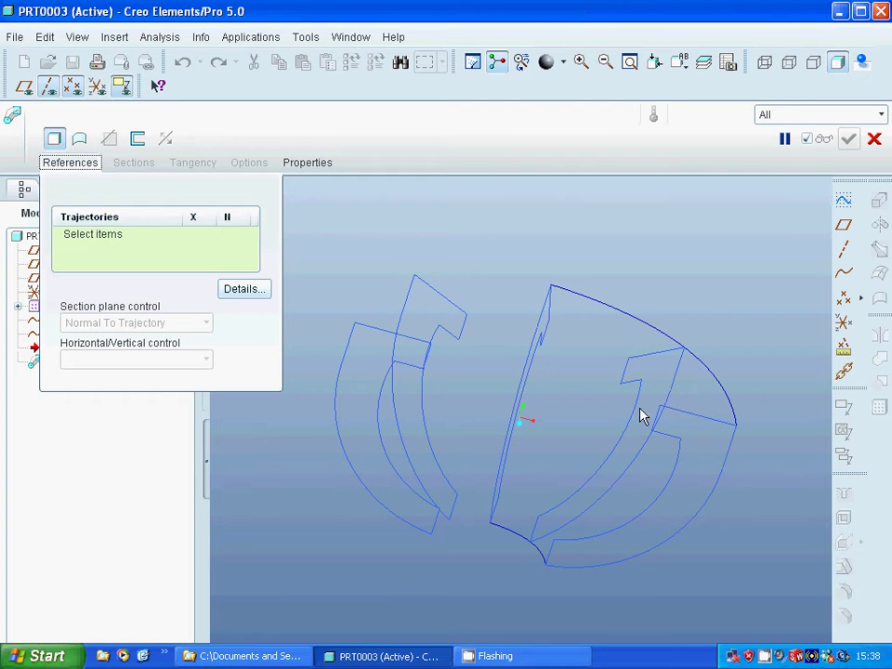
left_click(709, 374)
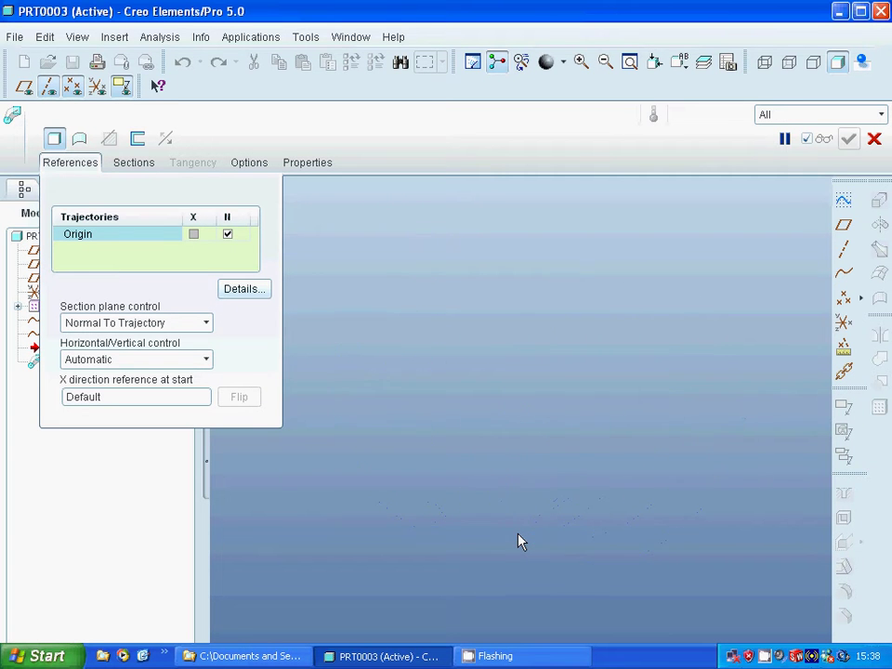
left_click(518, 541, "ctrl")
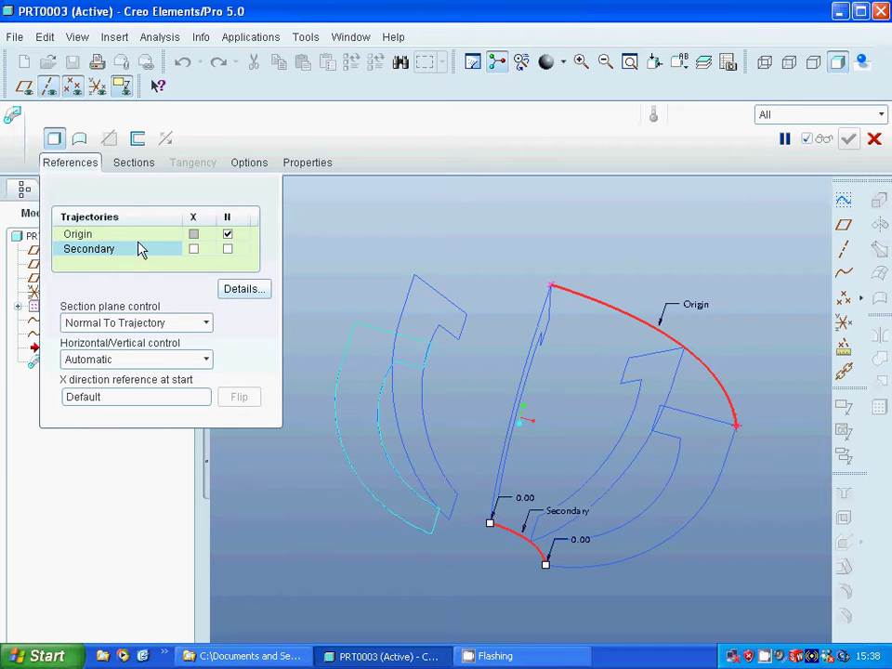
left_click(128, 168)
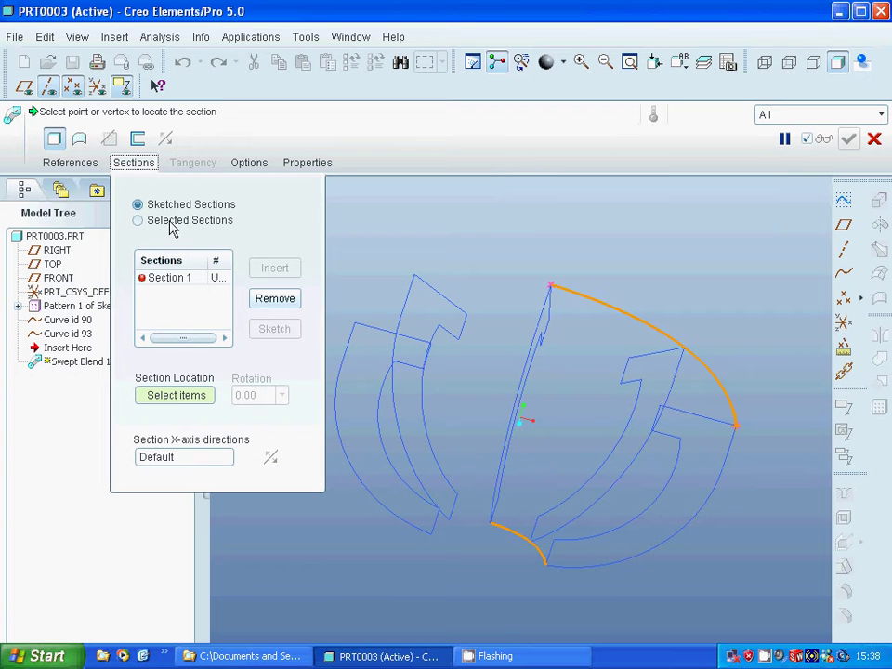
Use selected sections, assigning the outer and middle curve chains as Sections 1 and 2
left_click(138, 221)
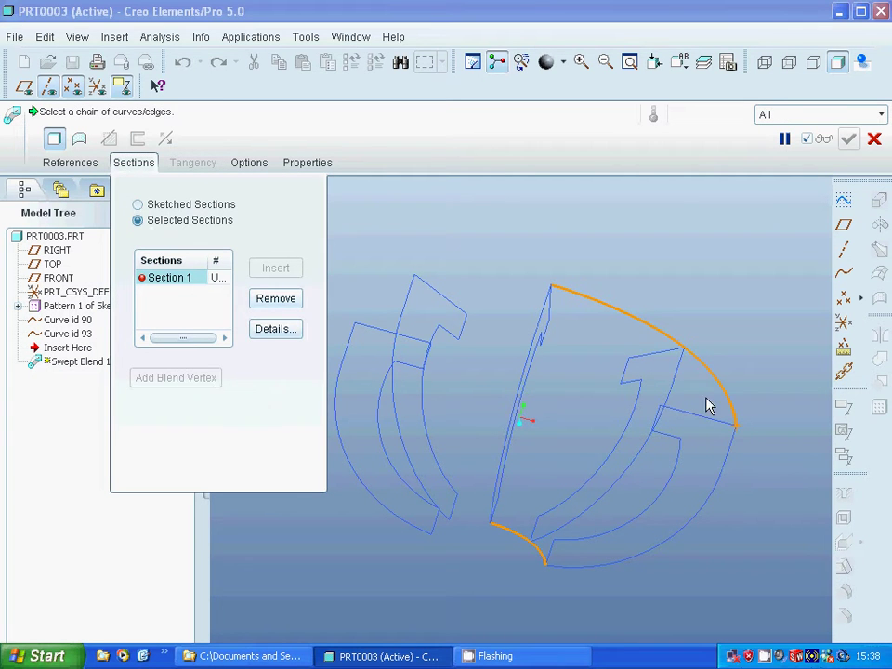
left_click(713, 430)
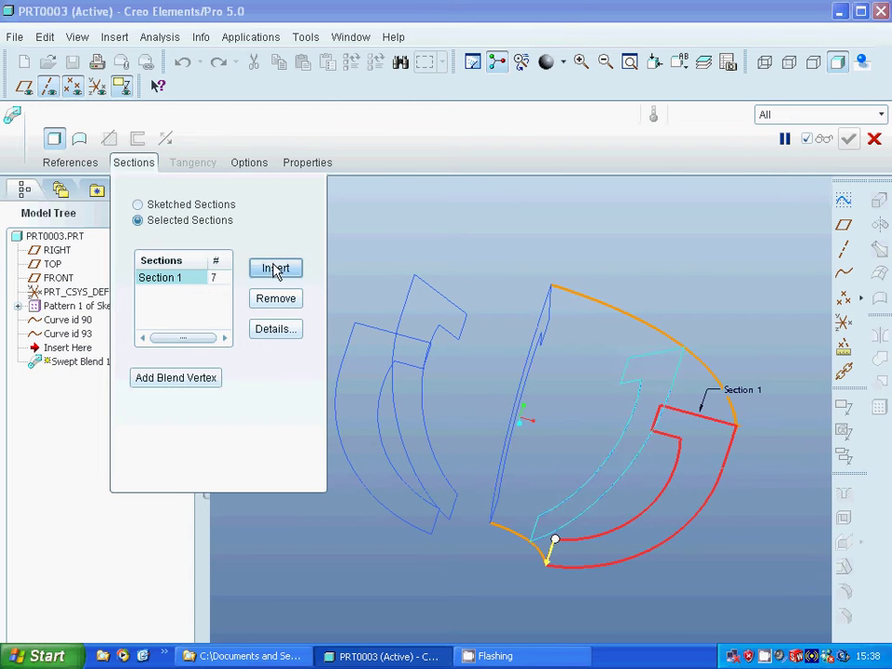
left_click(272, 268)
left_click(648, 362)
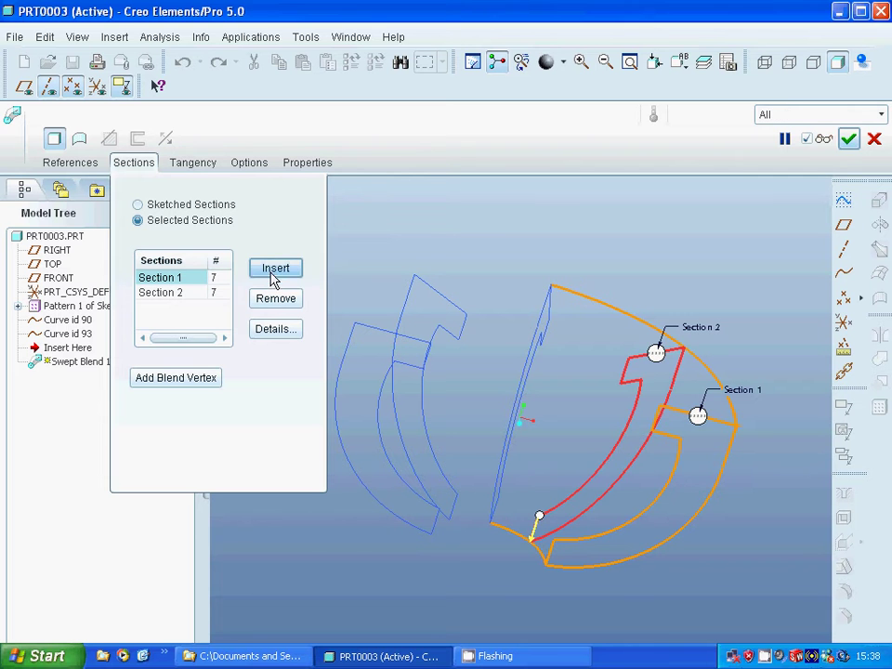
Add the thin curve chain as Section 3, re-picking it until it is correct
left_click(273, 268)
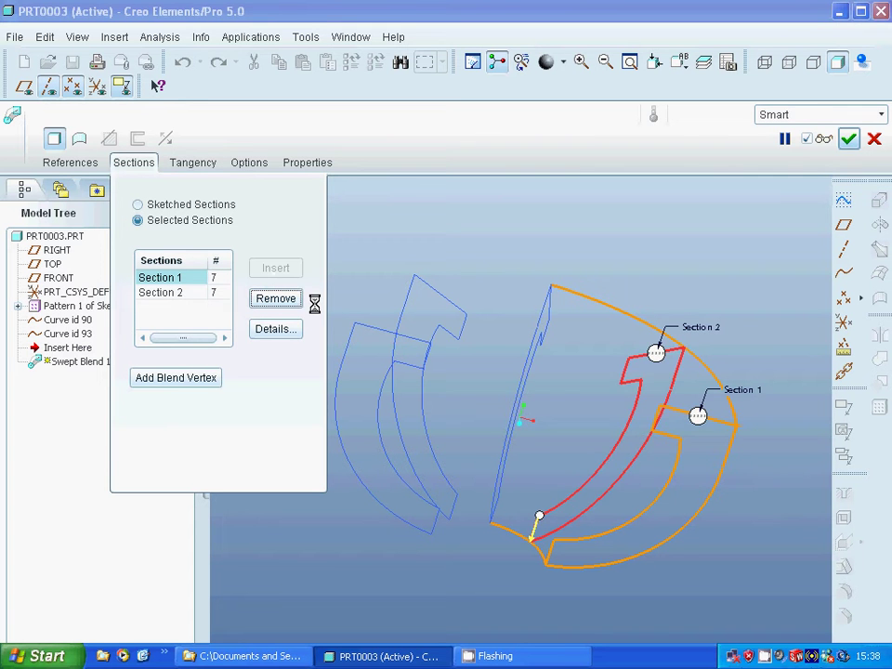
left_click(550, 331)
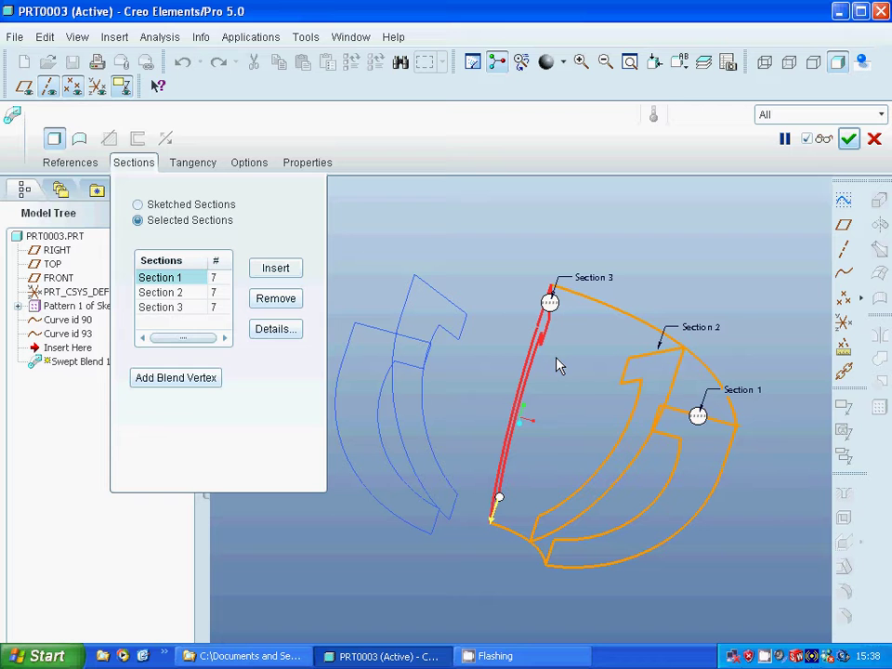
left_click(495, 523)
left_click(495, 523)
left_click(499, 499)
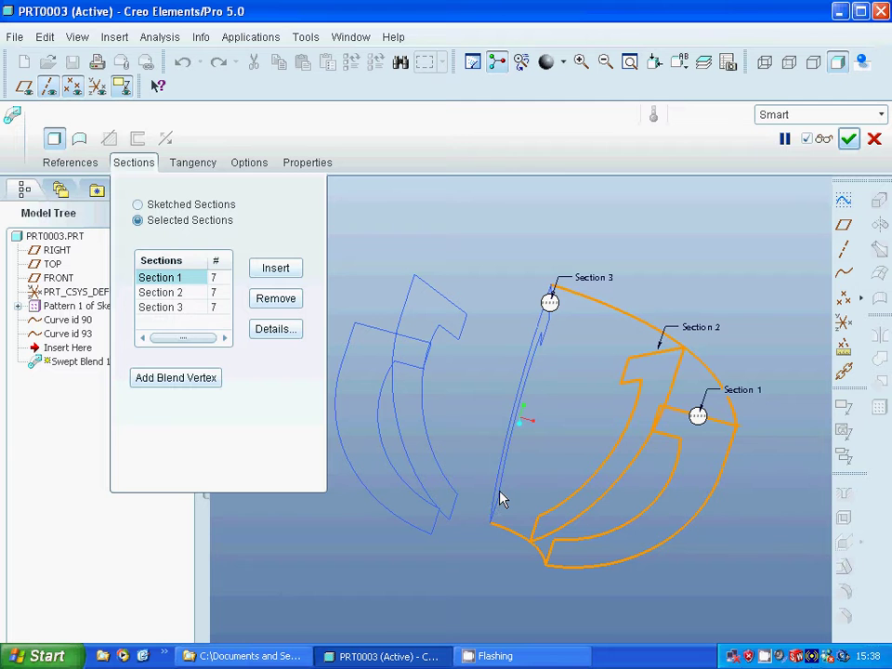
left_click(500, 500)
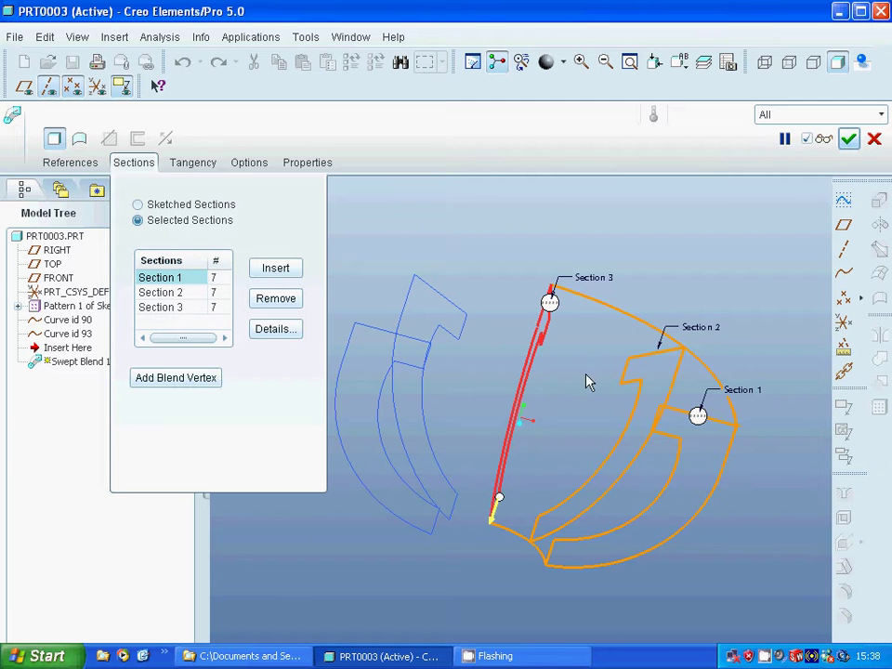
mouse_move(569, 387)
middle_mouse_down()
mouse_move(532, 371)
mouse_move(557, 371)
middle_mouse_up()
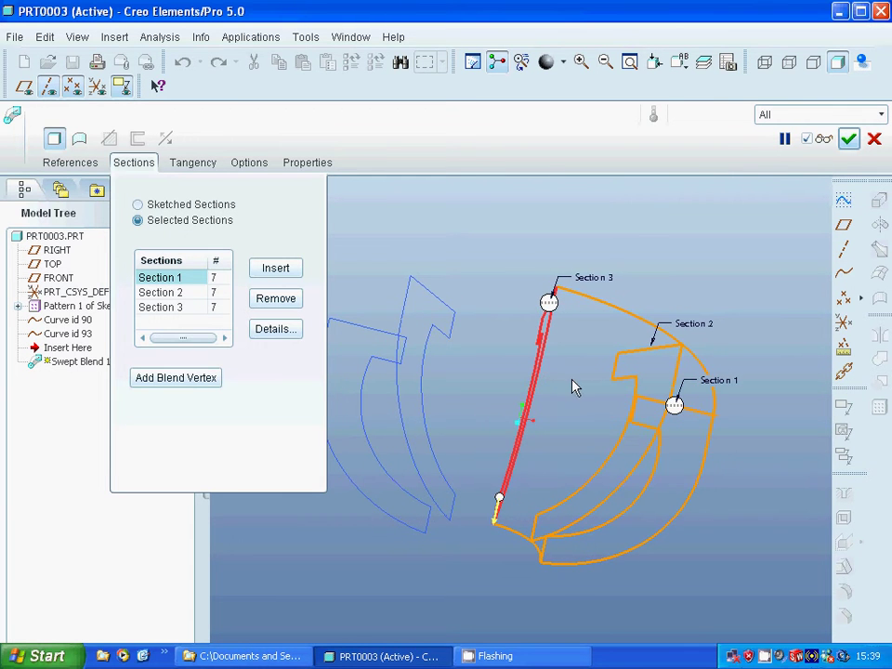
Remove the secondary trajectory and finish Swept Blend 1 as a solid
left_click(68, 165)
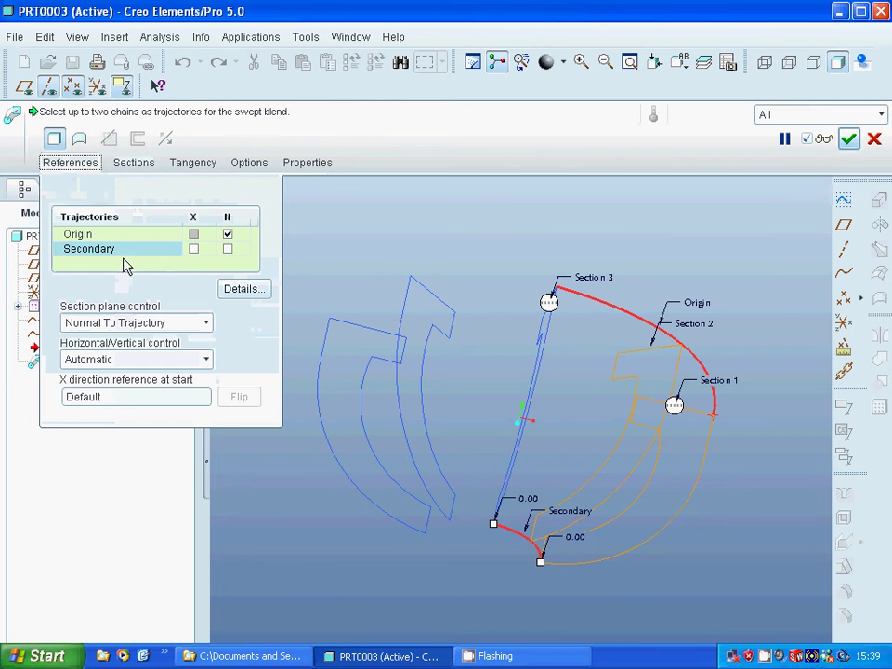
right_click(154, 251)
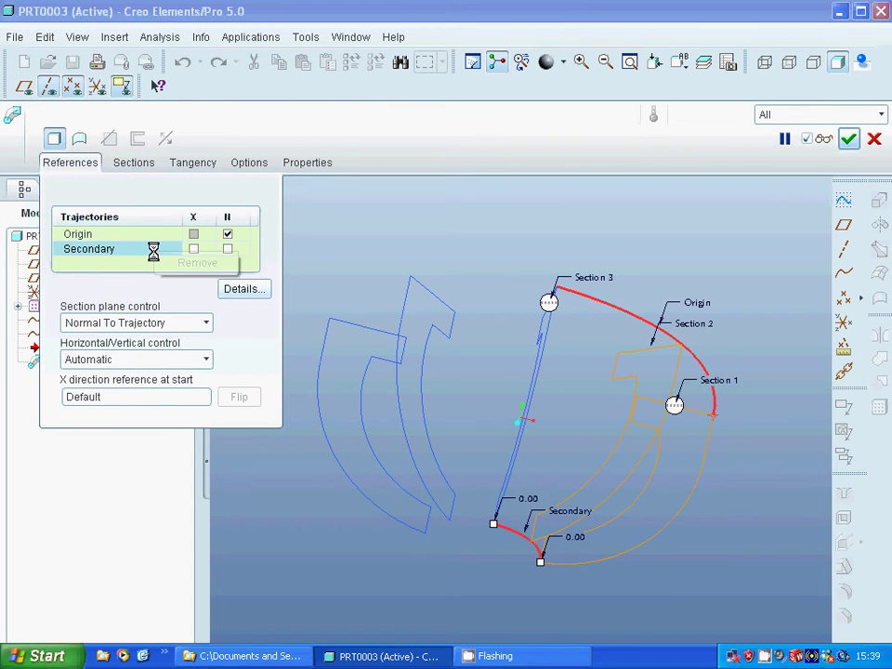
left_click(186, 265)
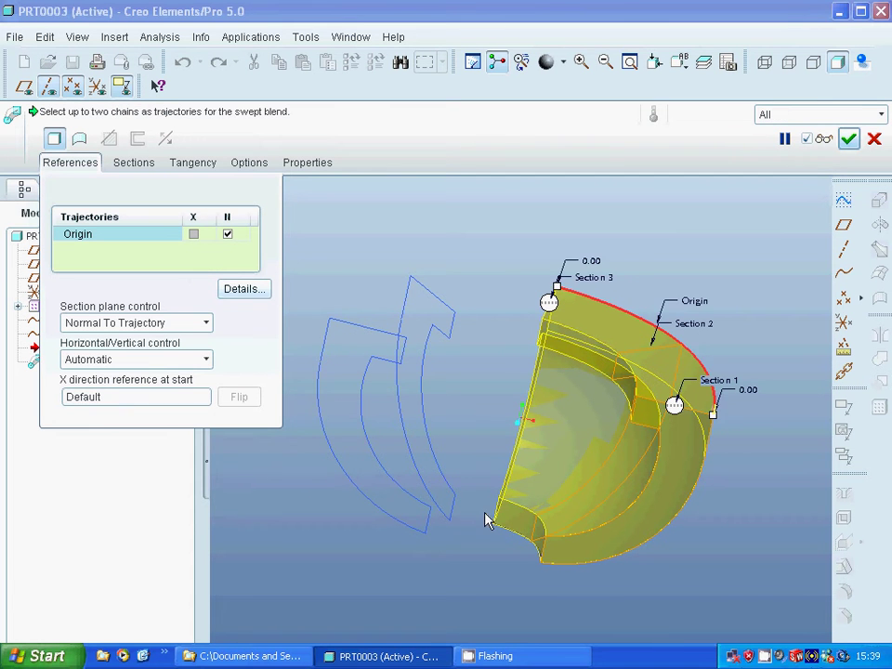
left_click(849, 141)
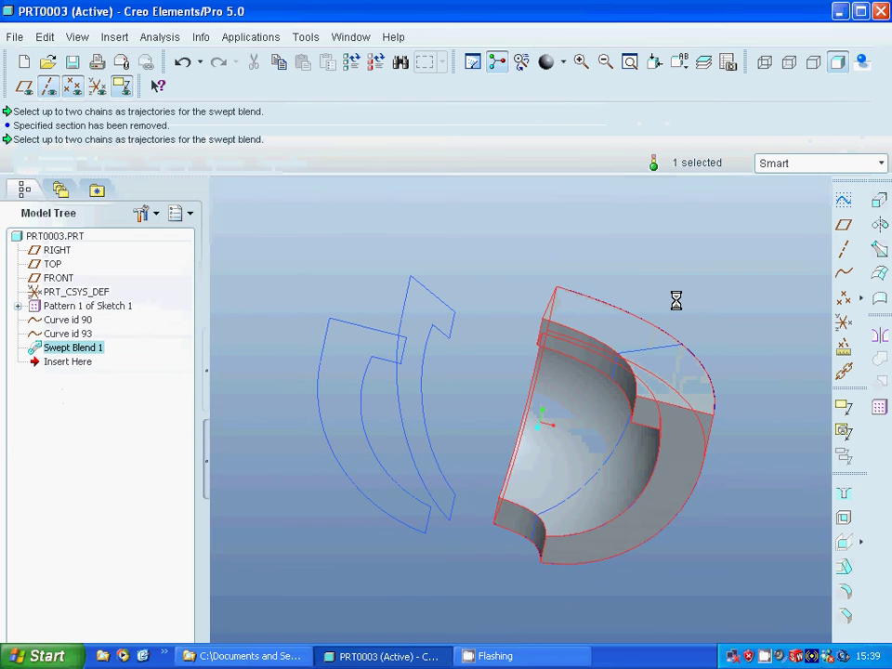
Mirror Swept Blend 1 about the RIGHT datum plane to form the half bowl
left_click(879, 334)
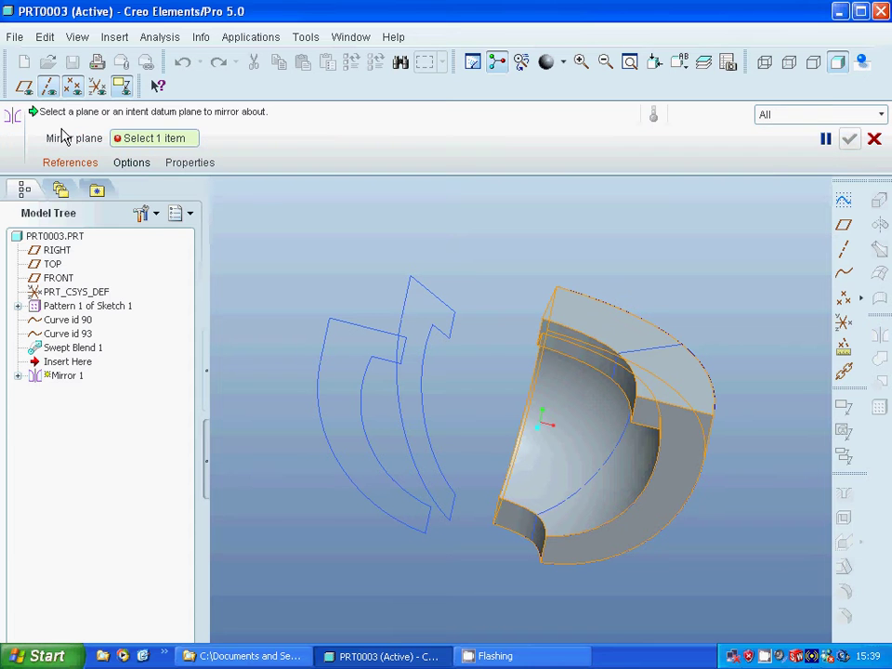
left_click(24, 86)
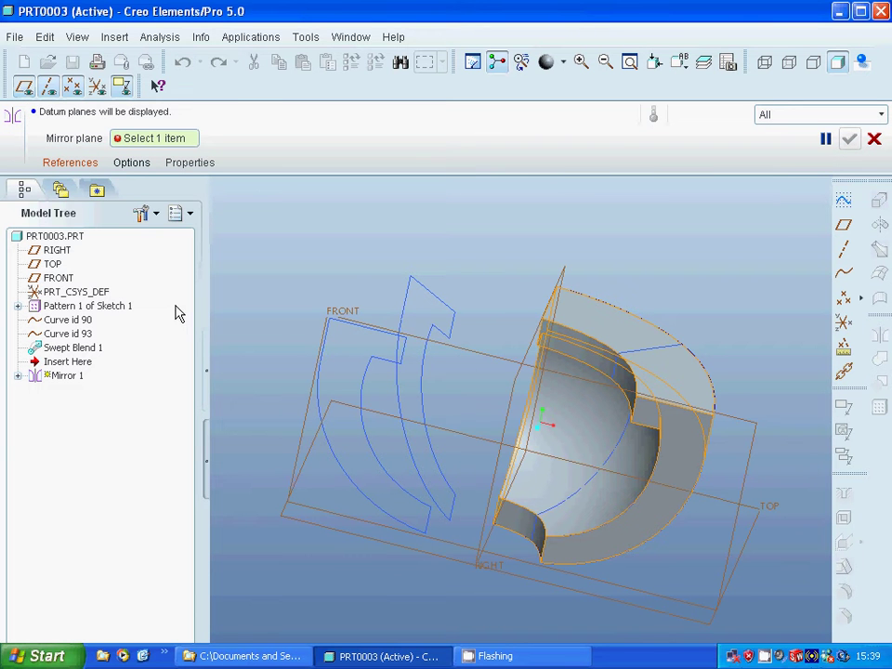
left_click(517, 390)
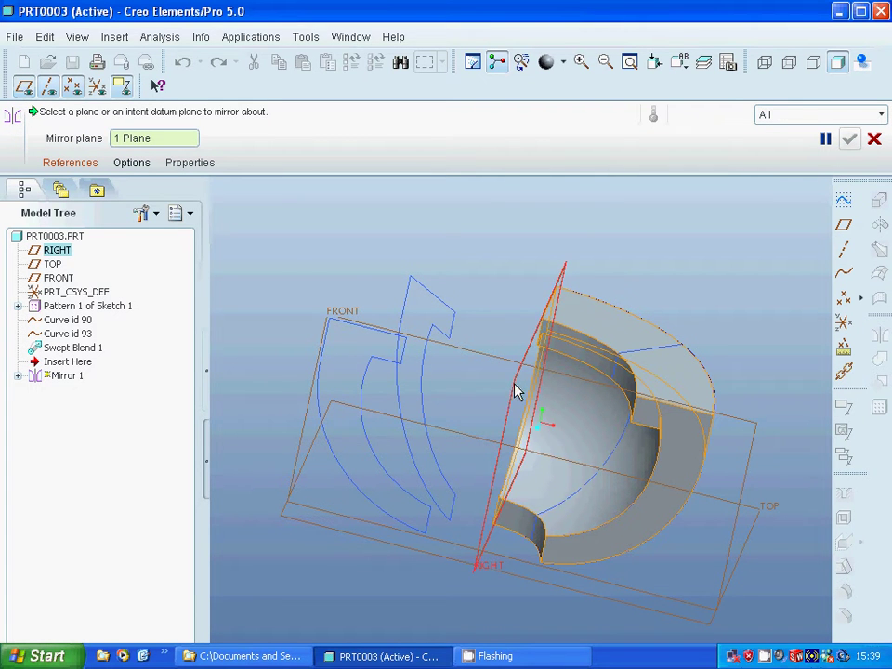
left_click(850, 141)
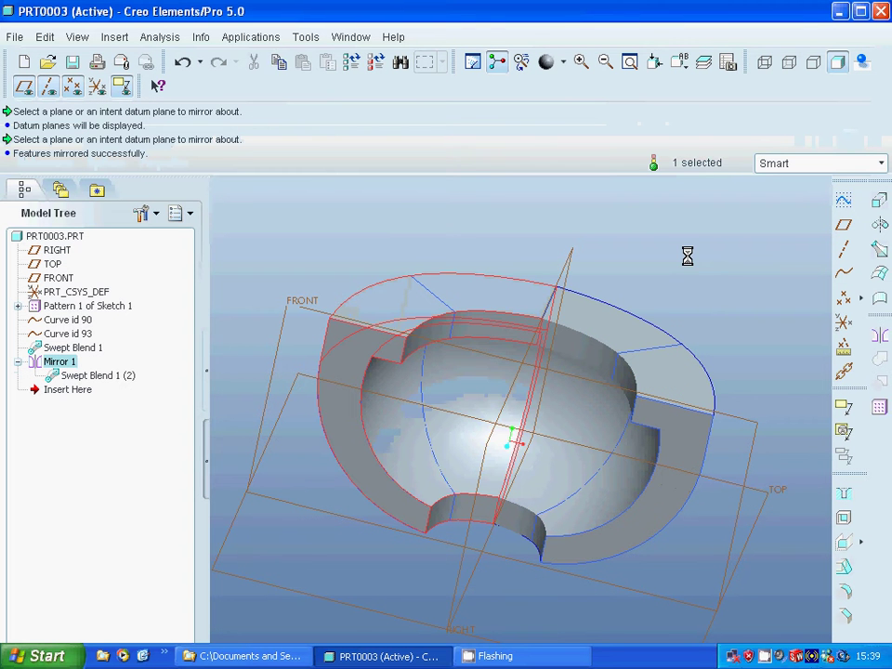
middle_click_drag(727, 273, 692, 265)
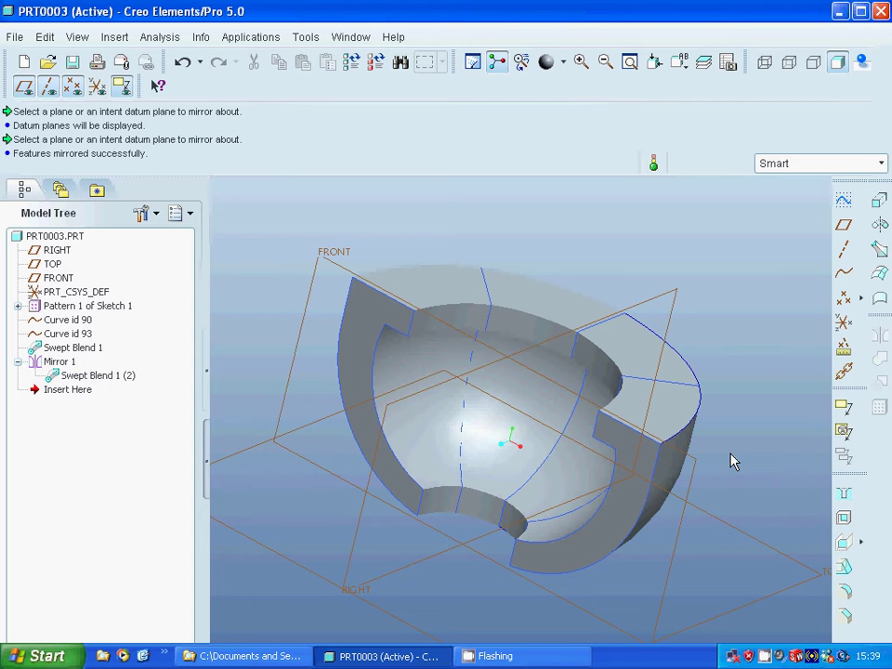
left_click(249, 37)
Create drawing drw0001 of the part from the a4_drawing template
mouse_move(104, 39)
left_click(49, 116)
left_click(25, 61)
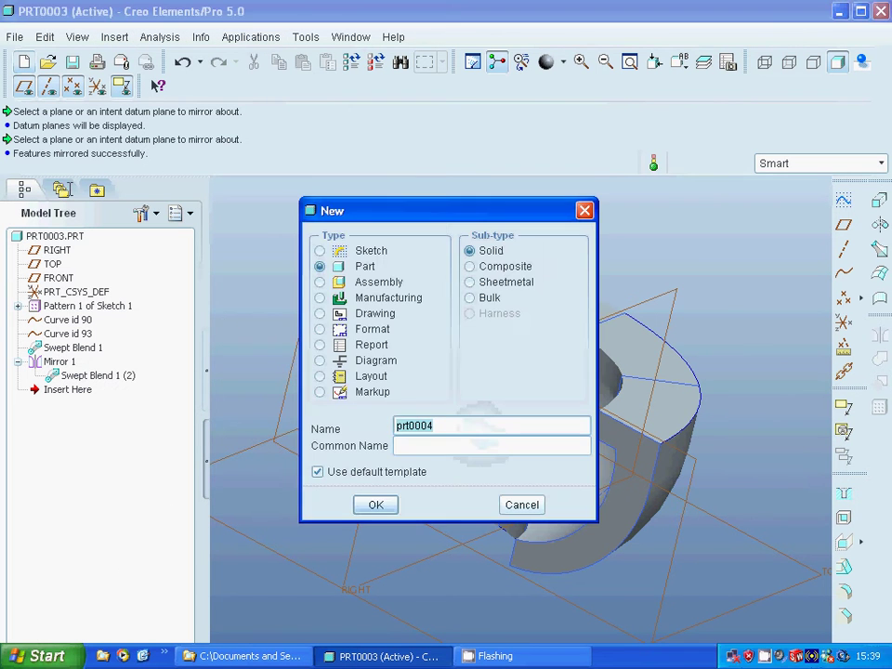
left_click(375, 314)
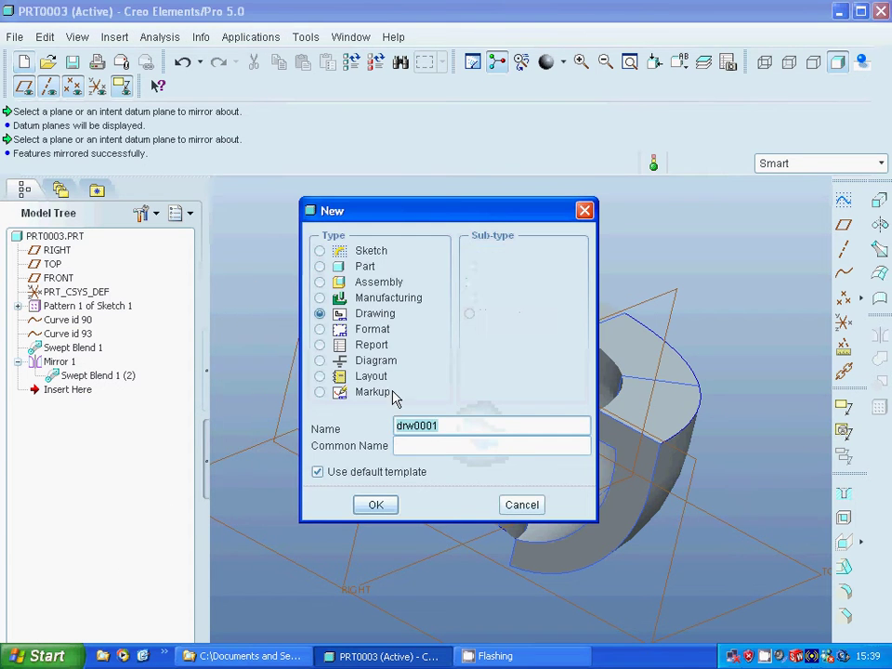
left_click(376, 505)
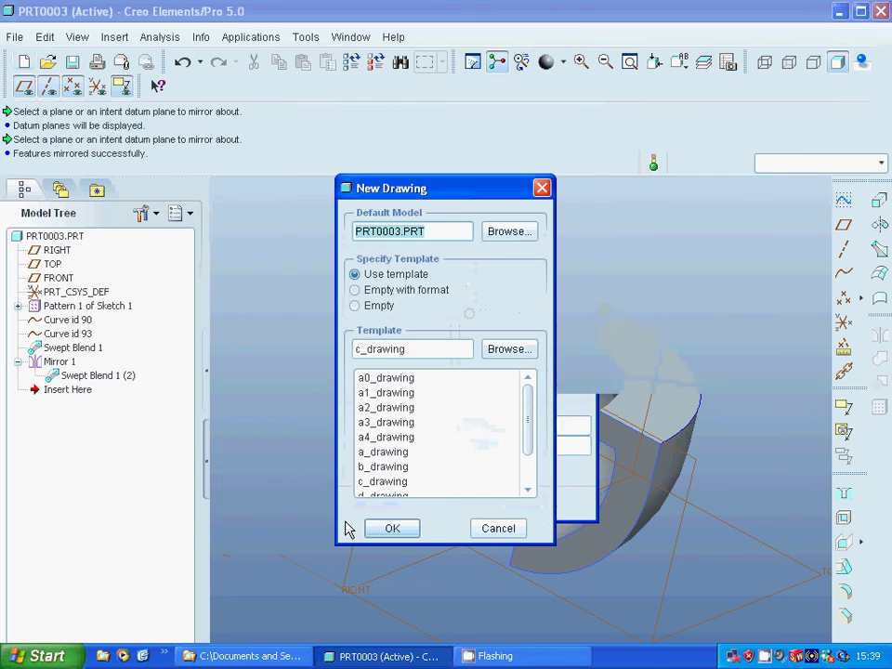
left_click(380, 443)
left_click(392, 527)
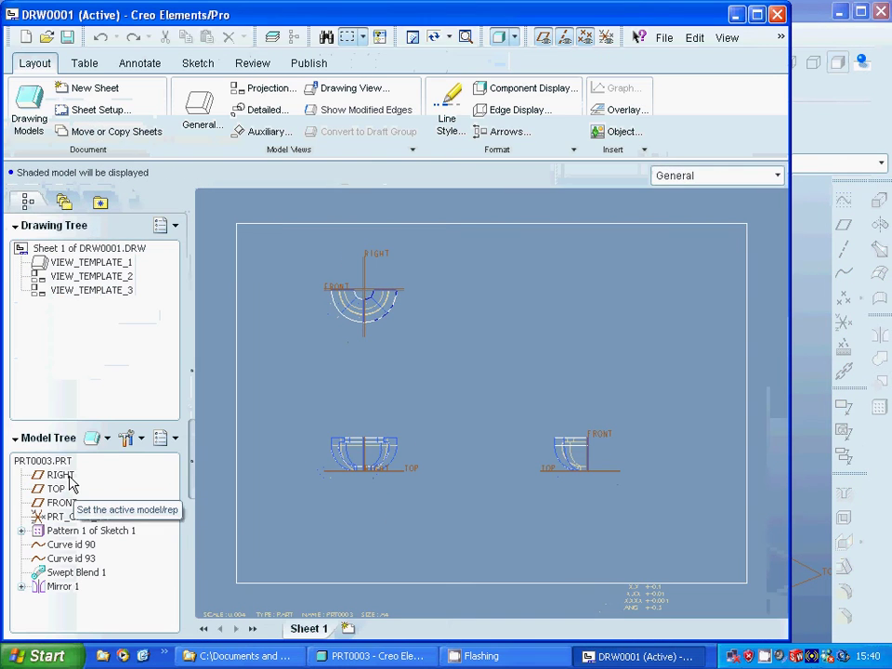
Hide datum planes RIGHT through PRT_CSYS_DEF in the model so views show only the bowl
left_click(65, 475)
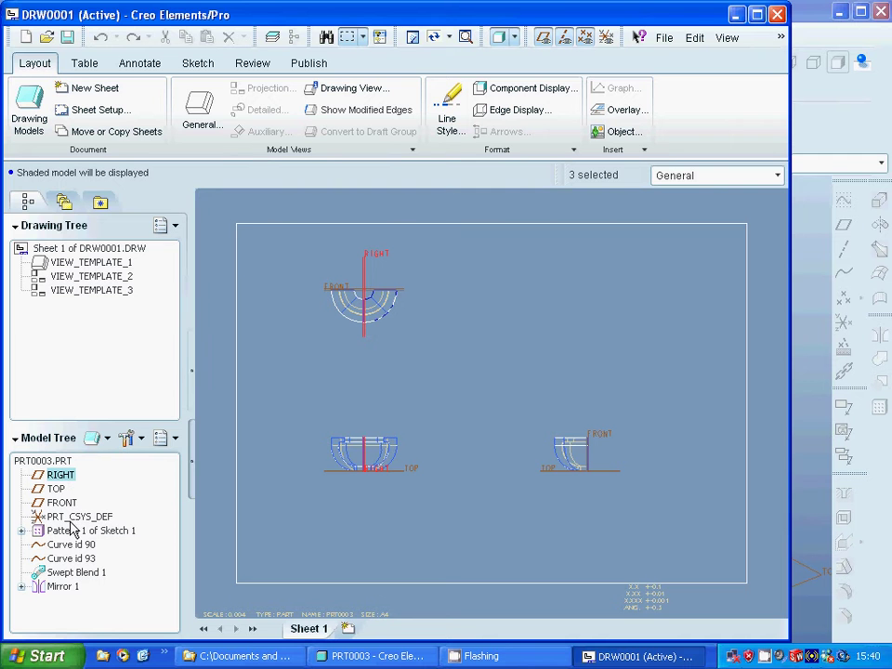
left_click(70, 517, "shift")
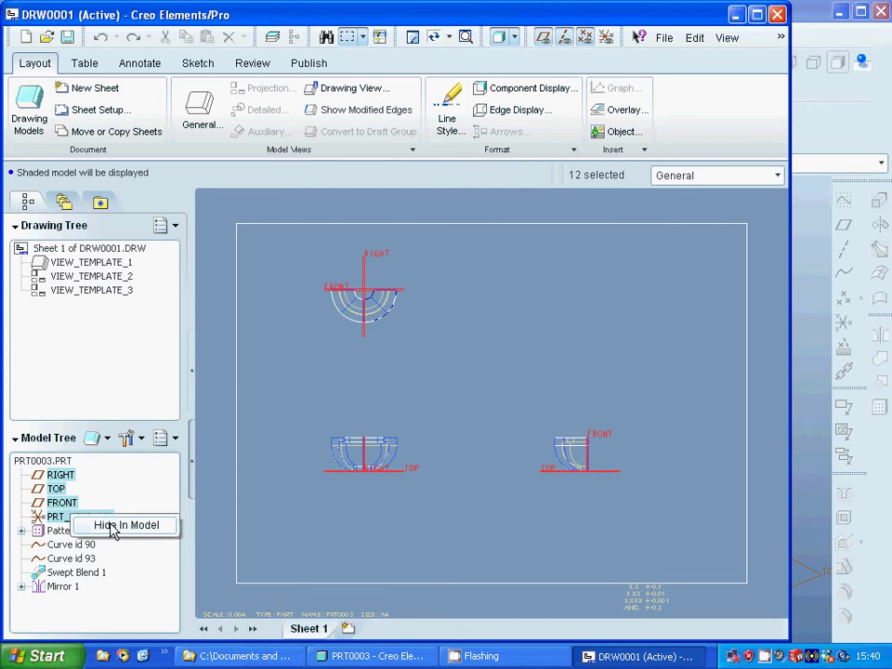
left_click(124, 526)
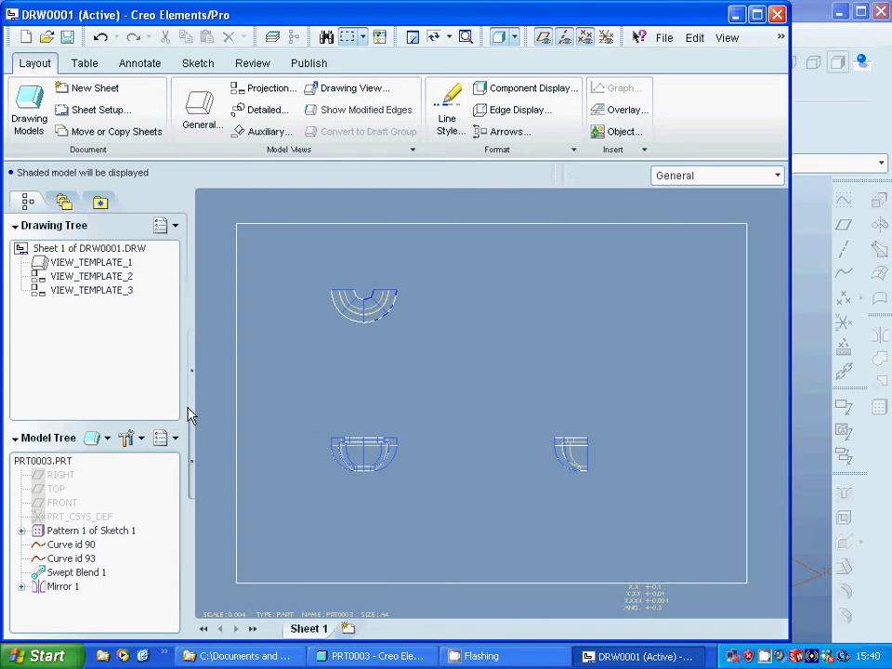
left_click(352, 469)
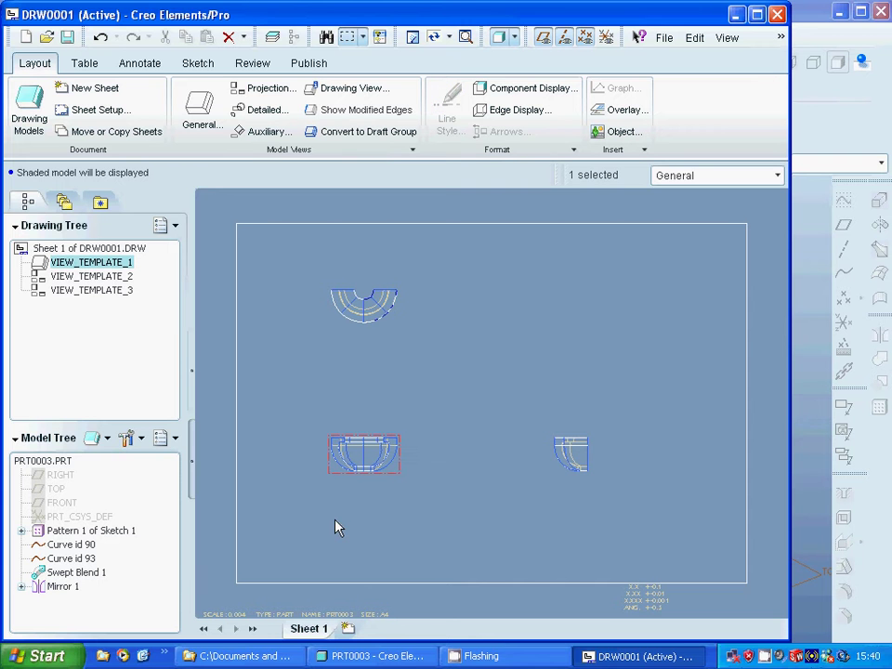
Show the model dimensions 50, 30 and 177.01 on the front view
left_click(136, 63)
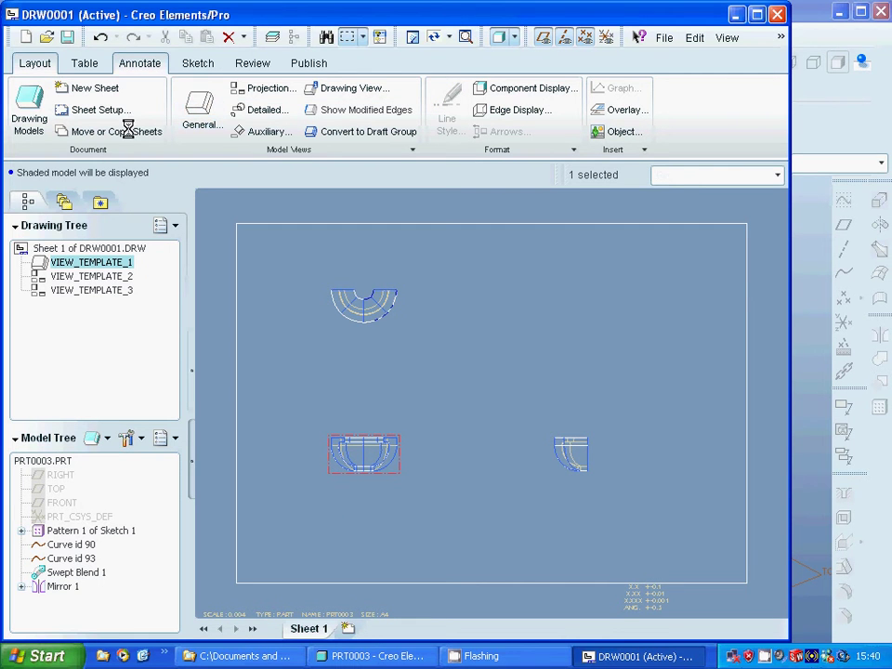
left_click(257, 110)
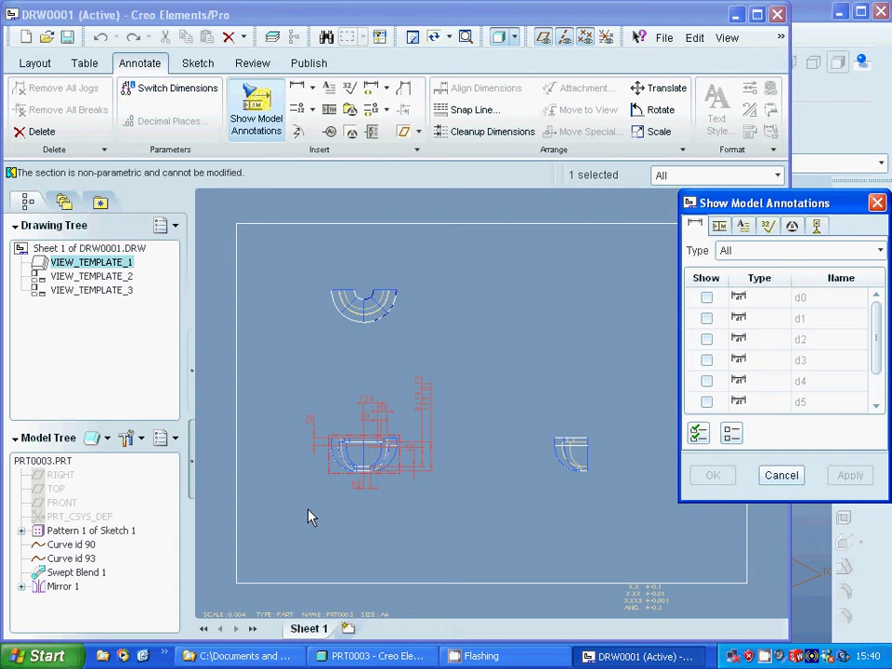
left_click(314, 445)
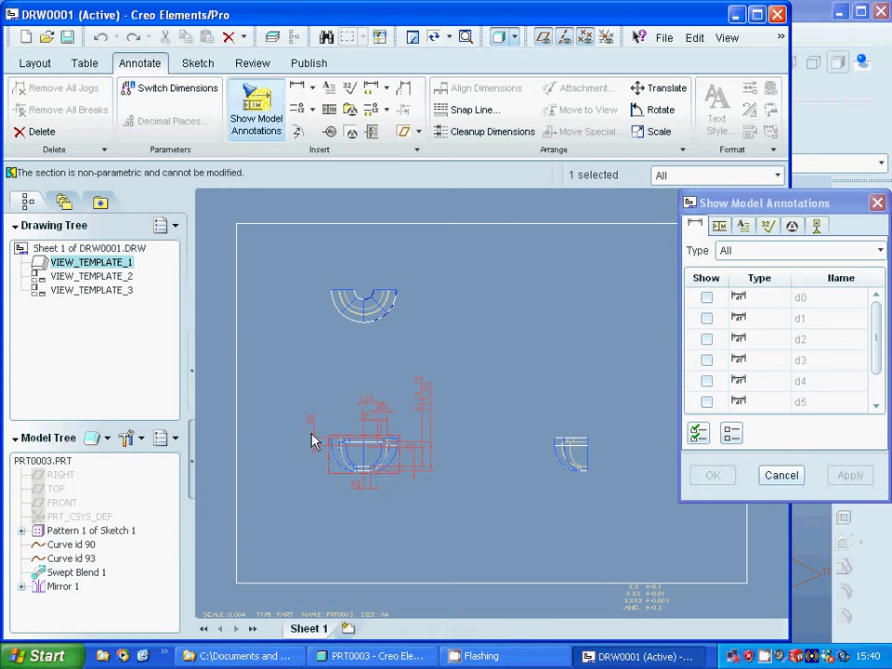
left_click(311, 423)
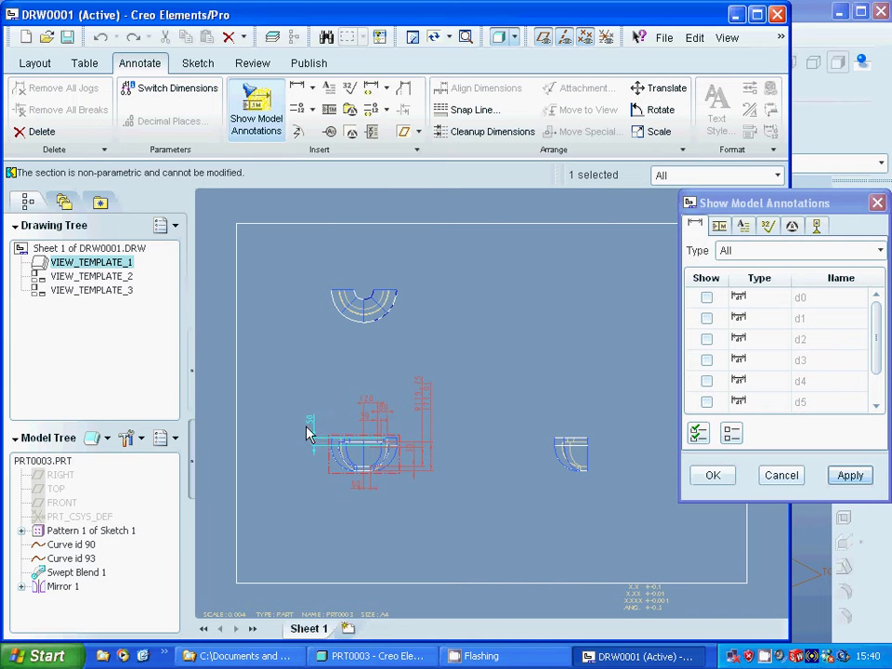
left_click(431, 413)
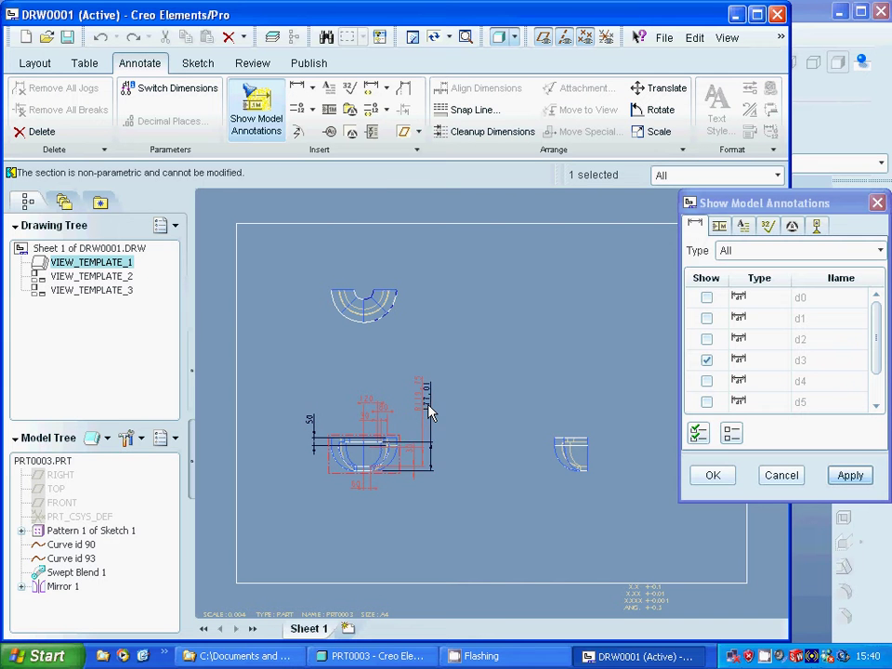
left_click(373, 423)
left_click(713, 475)
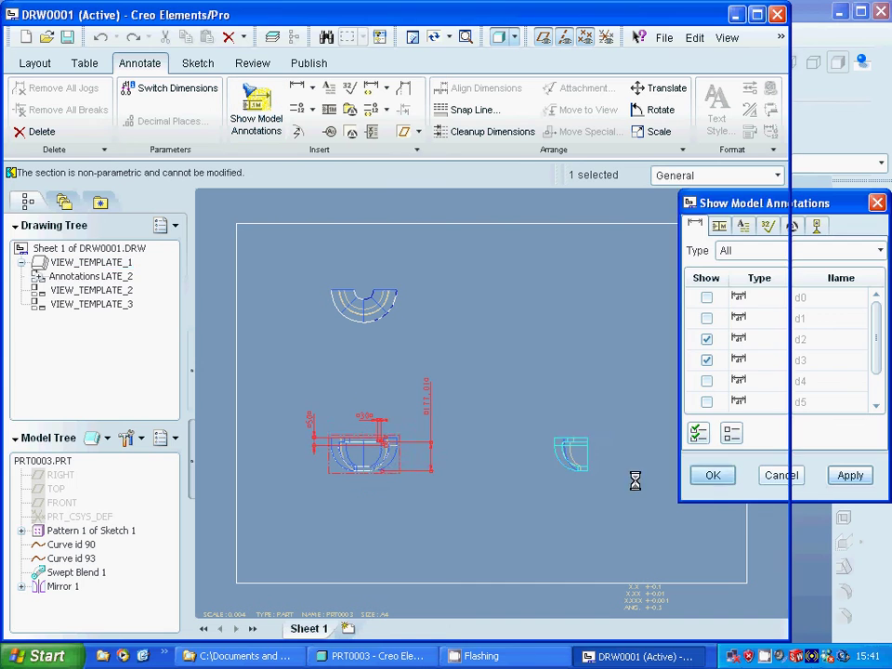
left_click(447, 446)
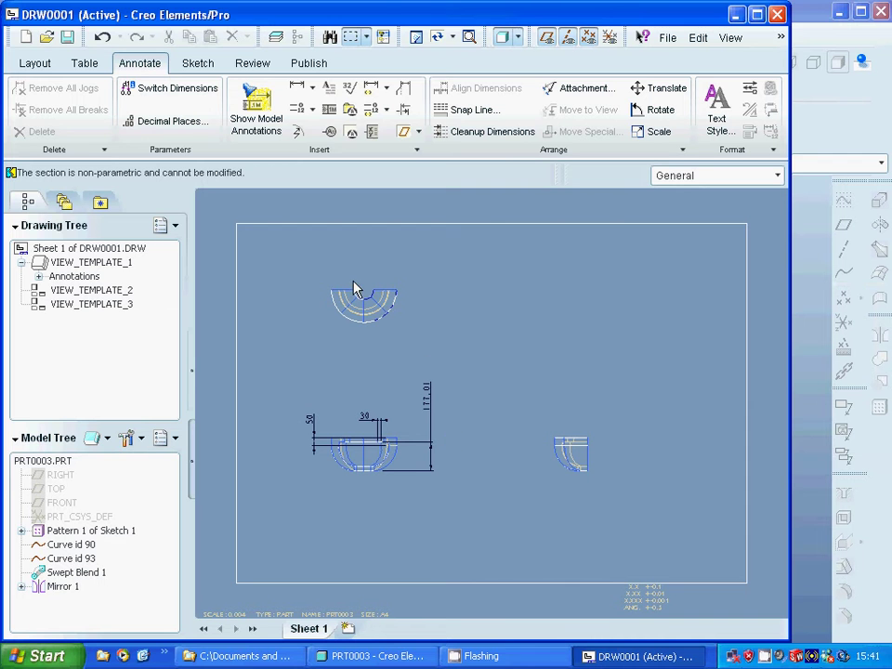
left_click(361, 313)
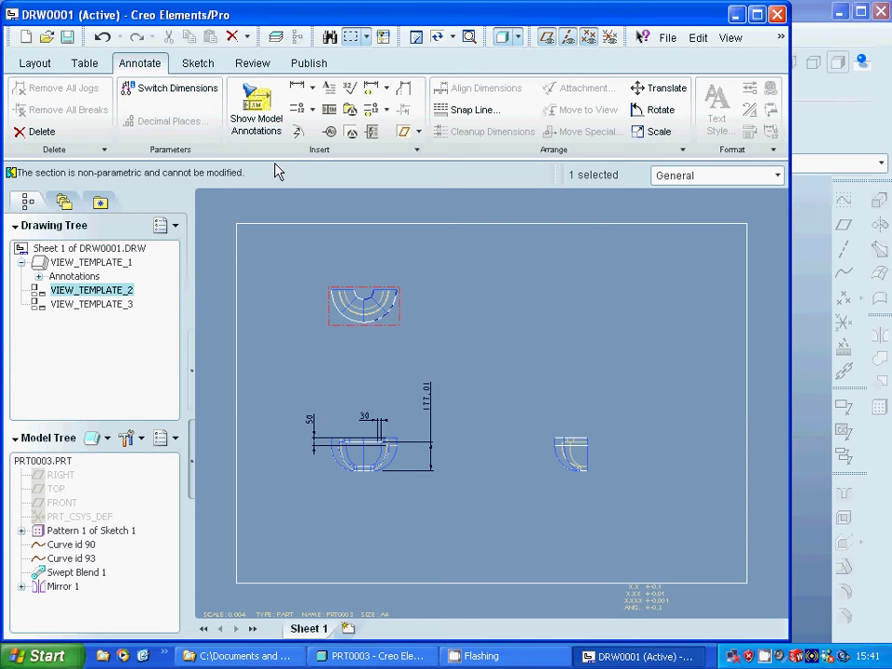
left_click(251, 115)
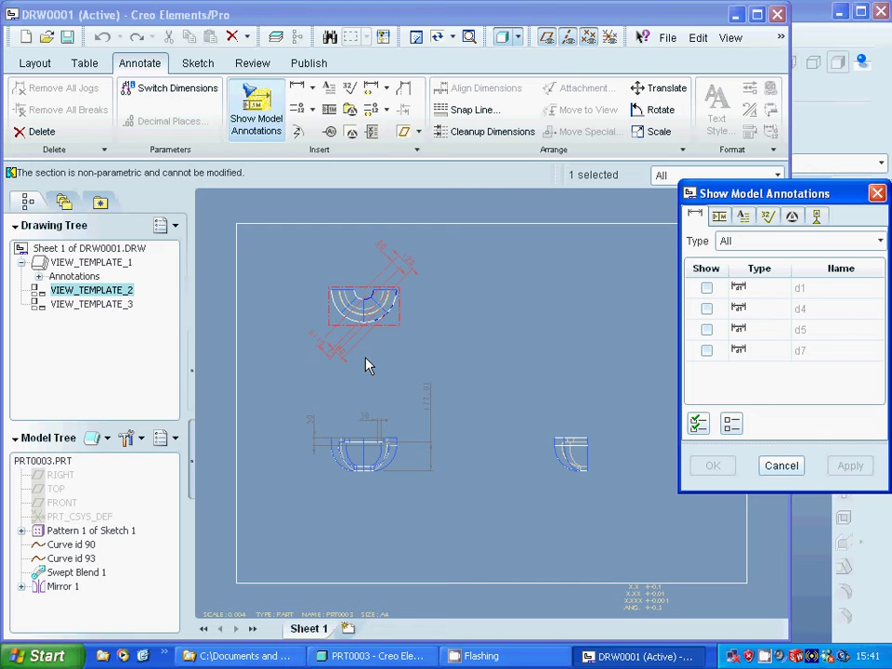
left_click(319, 347)
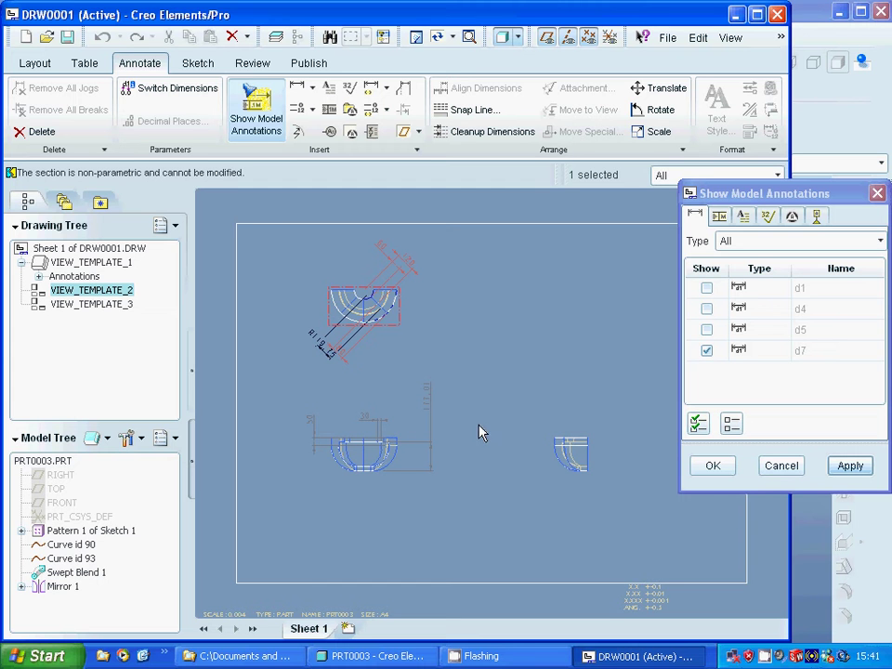
left_click(779, 466)
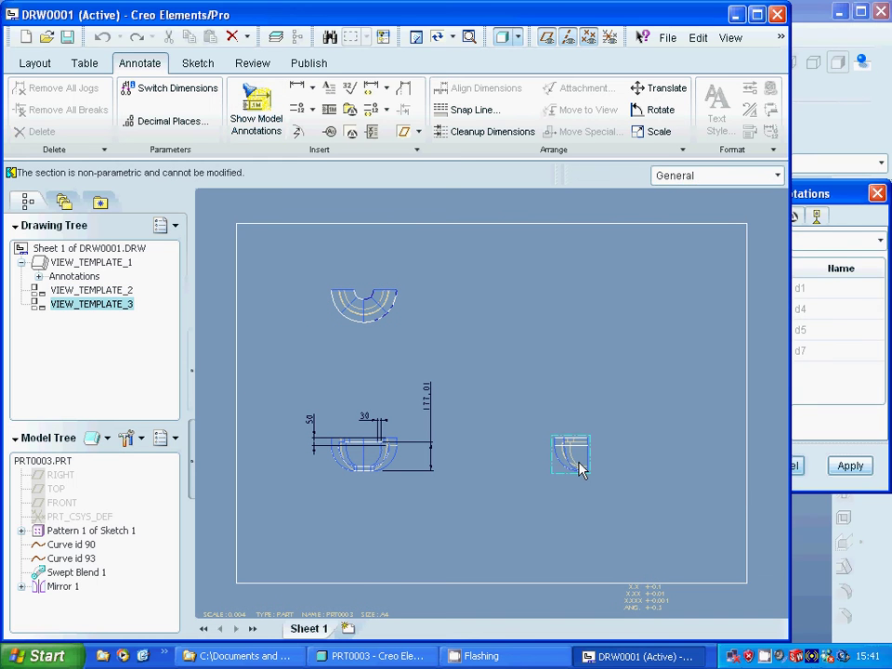
Show dimensions 80, 120, 60, 30 and R119.15 on the right-hand view
left_click(258, 116)
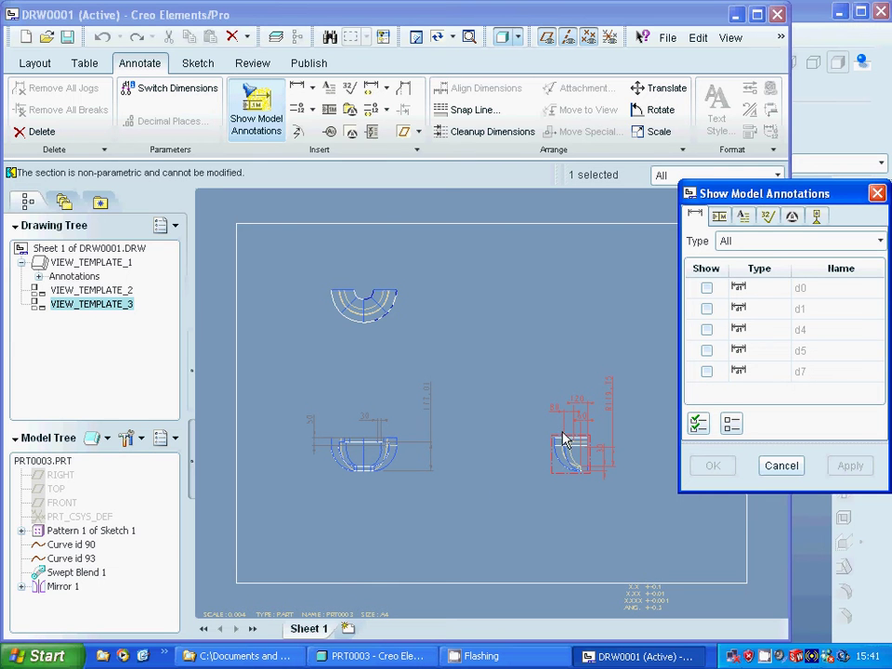
left_click(584, 397)
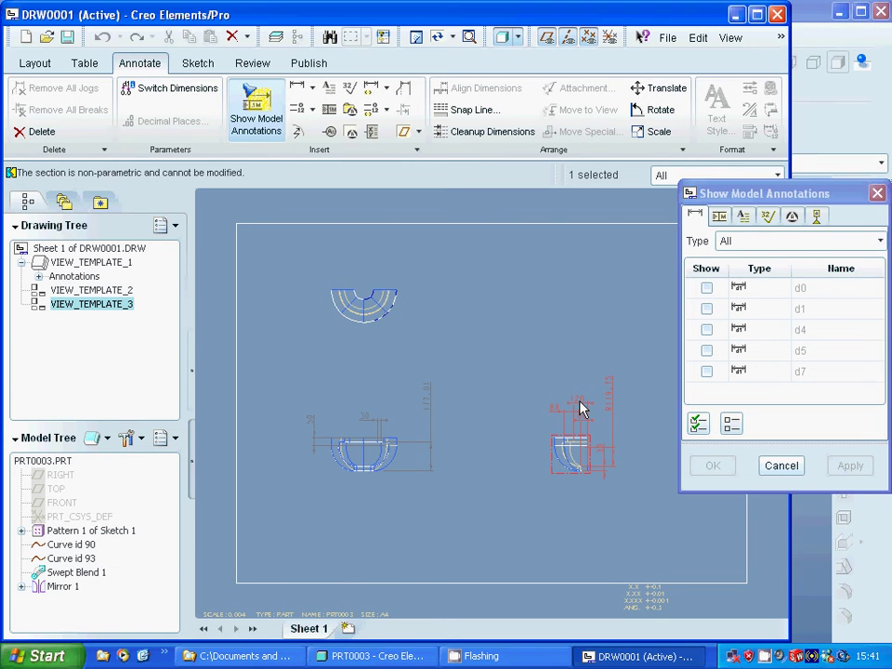
left_click(577, 405)
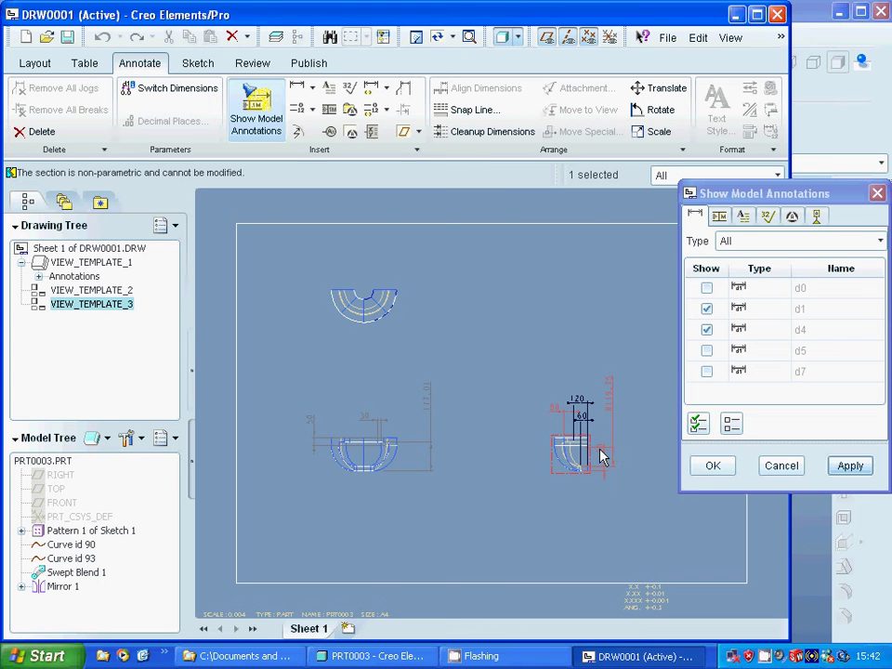
left_click(601, 455)
left_click(554, 409)
left_click(611, 416)
left_click(725, 466)
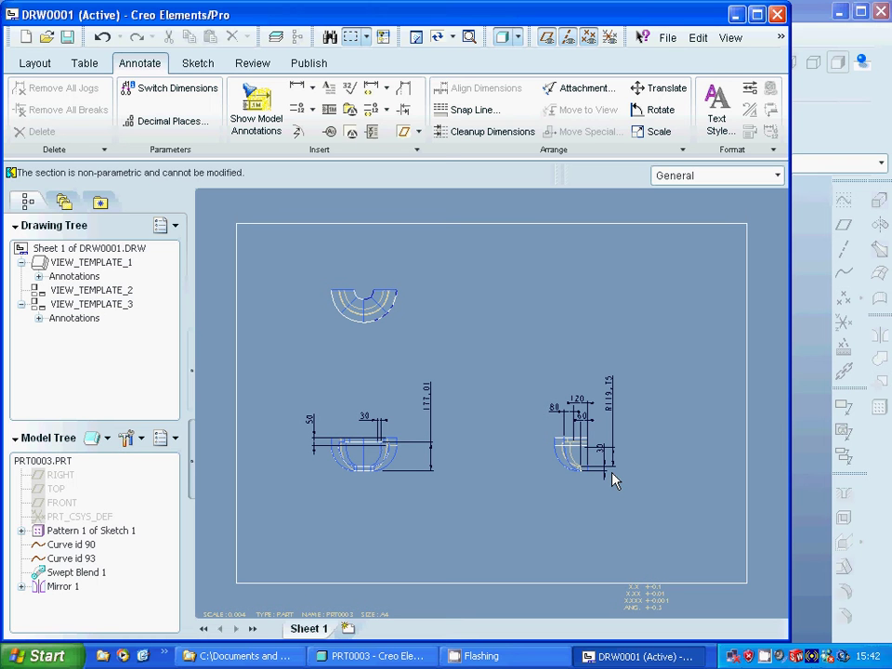
Move the 80 dimension higher above the right view, then check the front view for more annotations
left_click(559, 411)
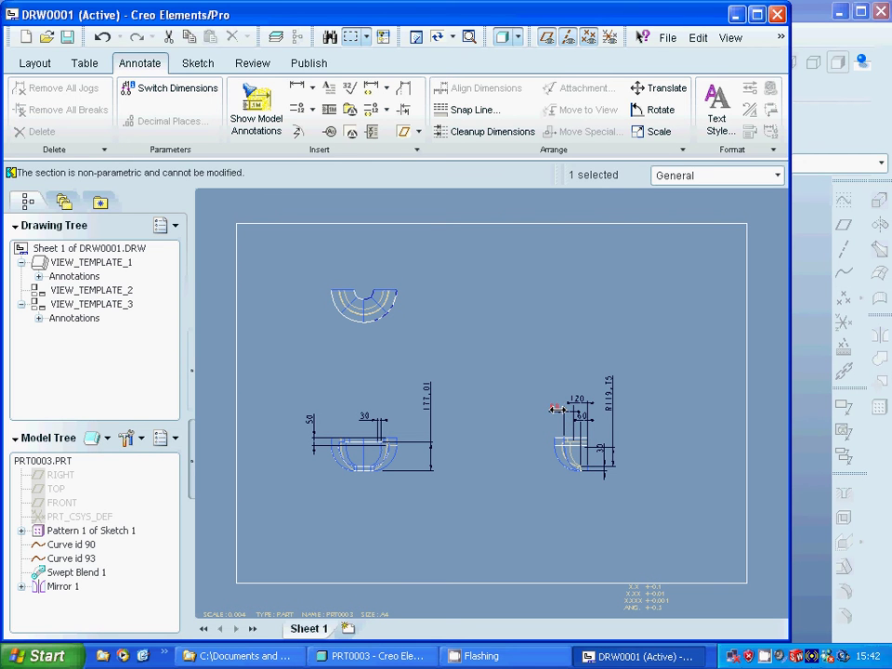
left_click_drag(559, 410, 549, 375)
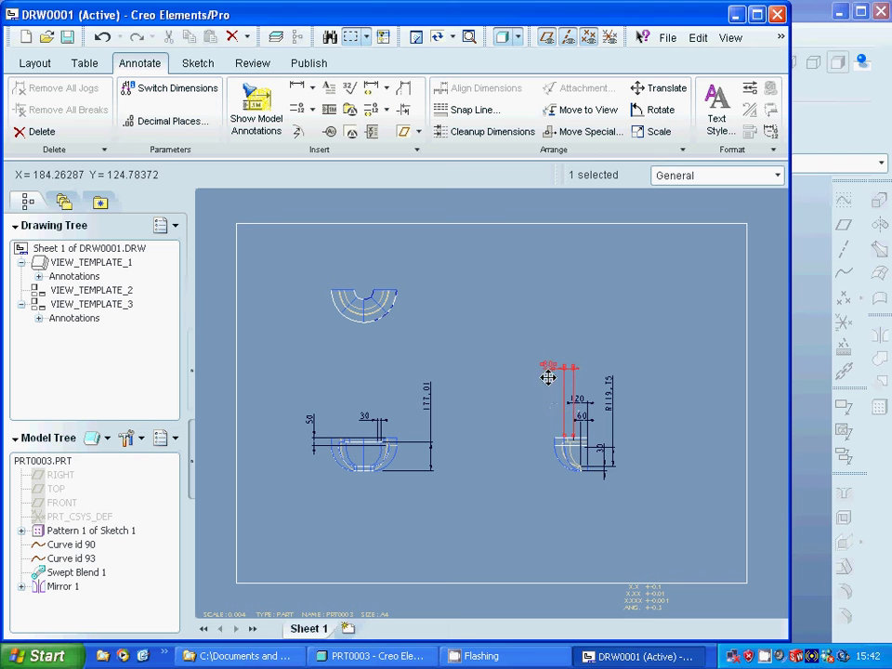
left_click(527, 425)
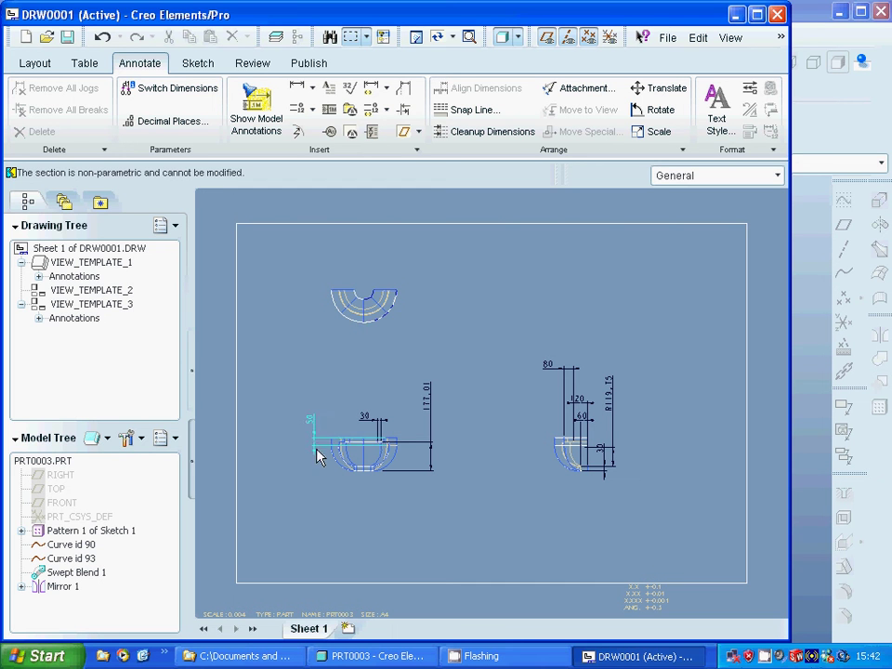
left_click(355, 462)
left_click(255, 112)
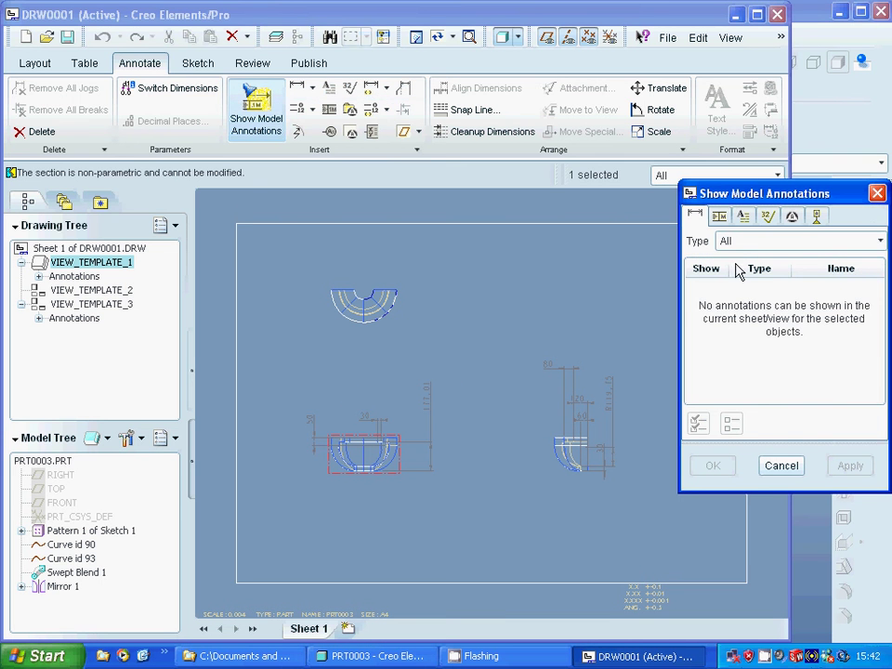
Check the top view for model annotations, find none, and close the annotation dialog
left_click(788, 467)
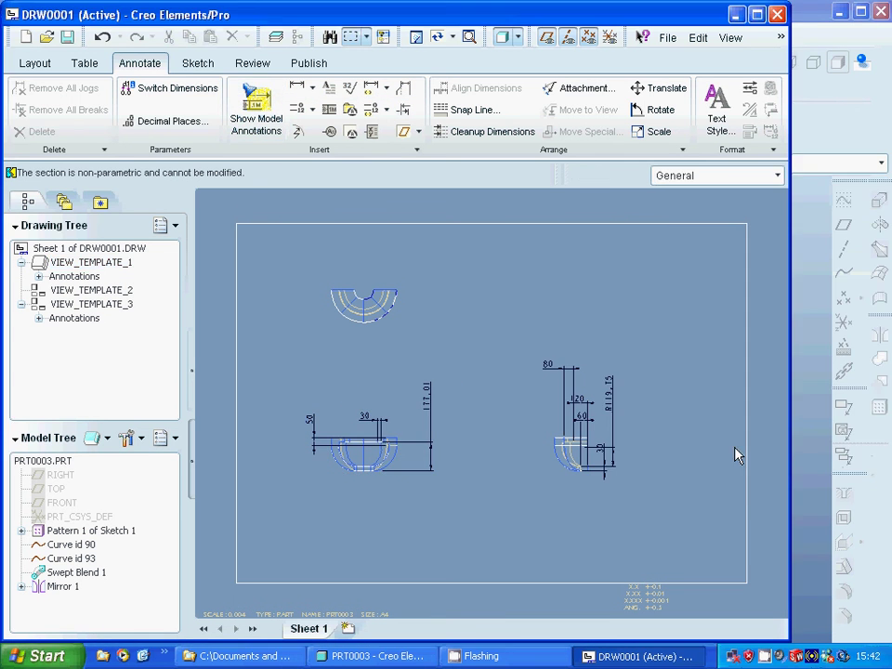
left_click(373, 321)
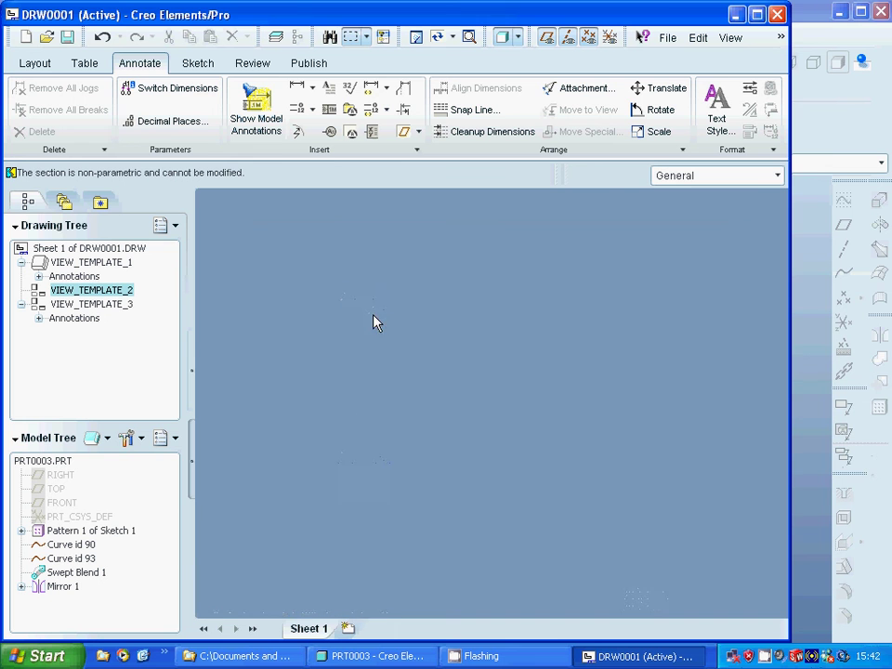
left_click(265, 113)
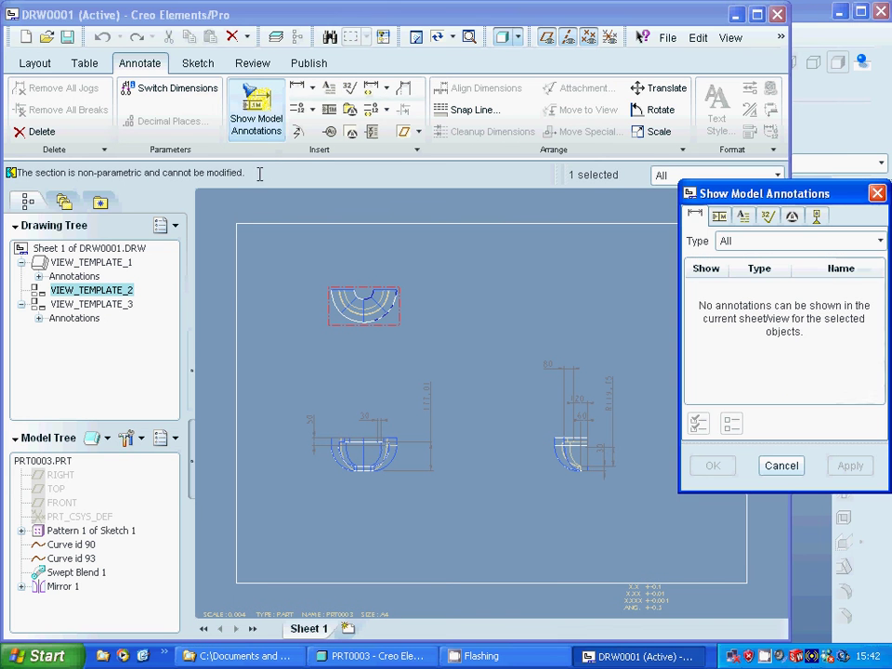
left_click(785, 468)
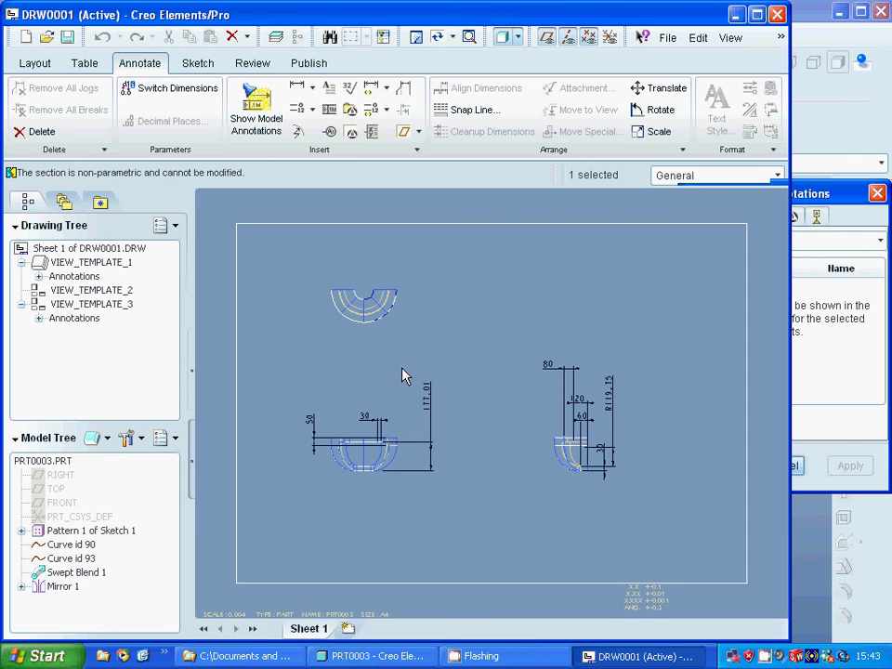
left_click(386, 347)
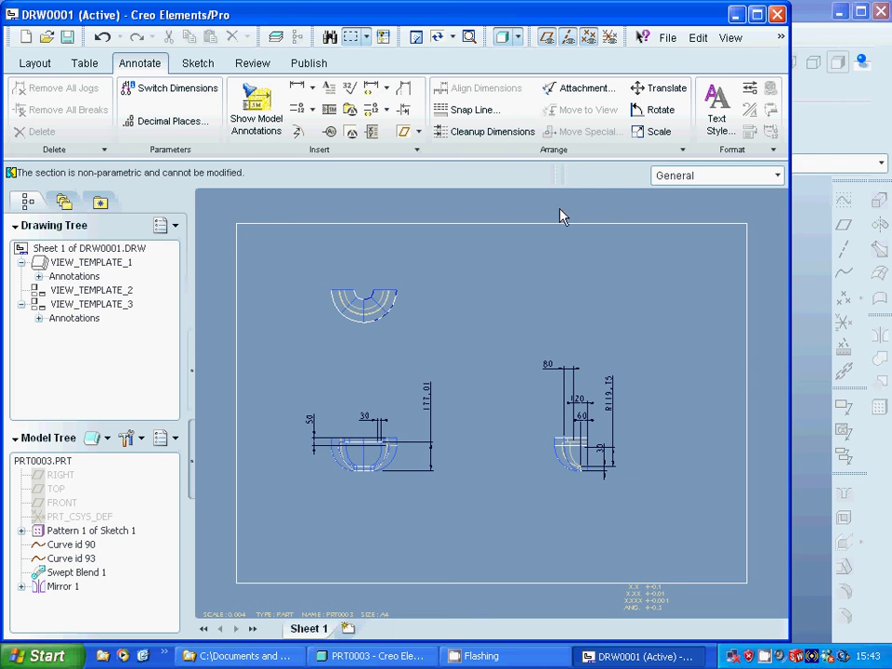
Bring up the Publish tools for the drawing, with Print/Plot as the output format
left_click(668, 39)
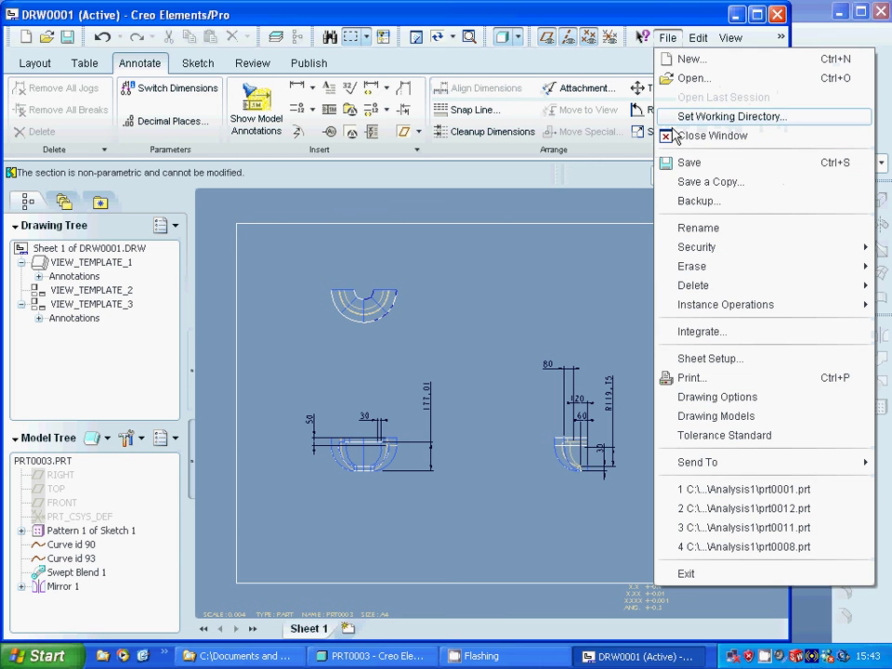
left_click(555, 279)
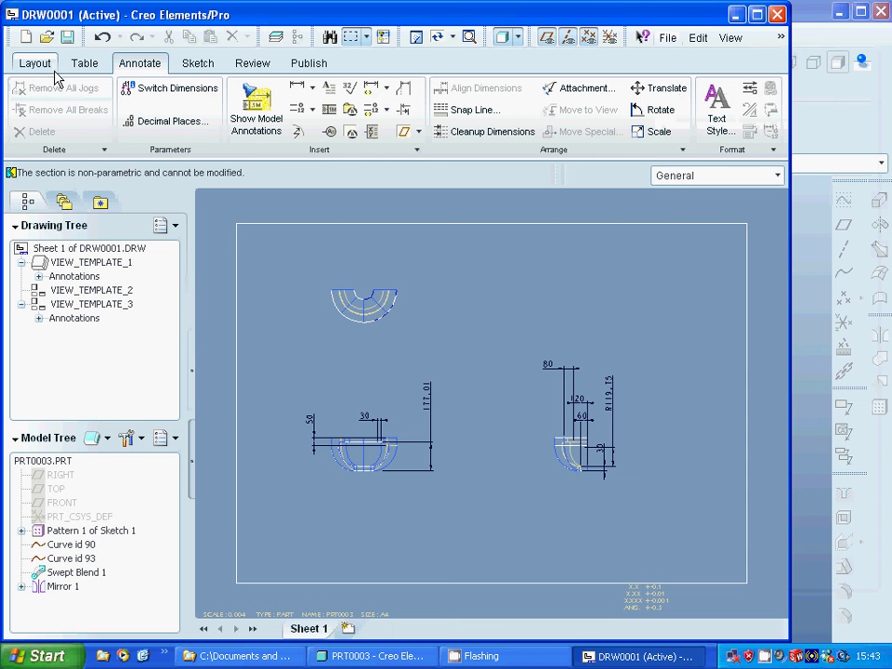
left_click(309, 62)
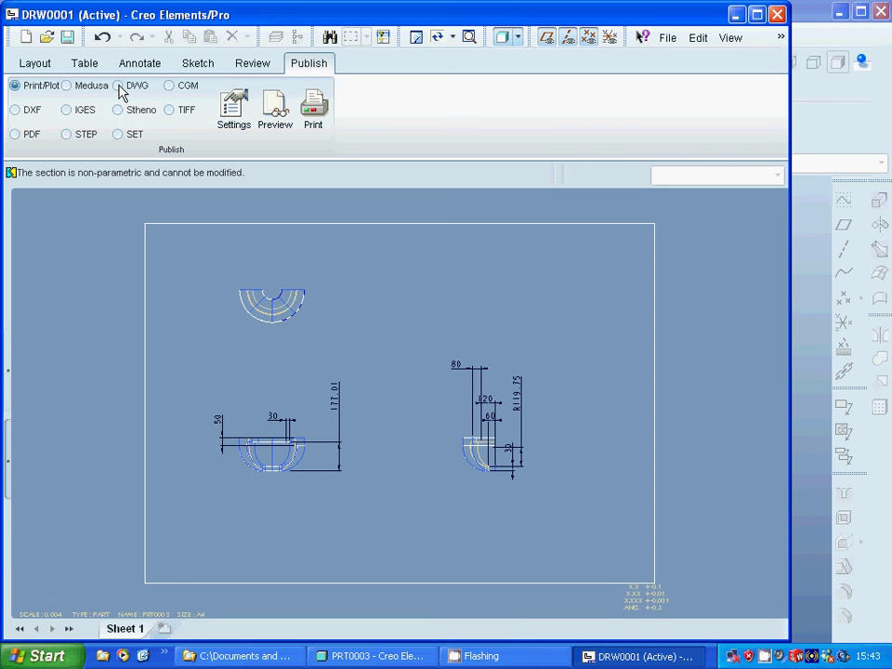
Choose DWG as the publish format, then return to the drawing's Layout tools
left_click(118, 86)
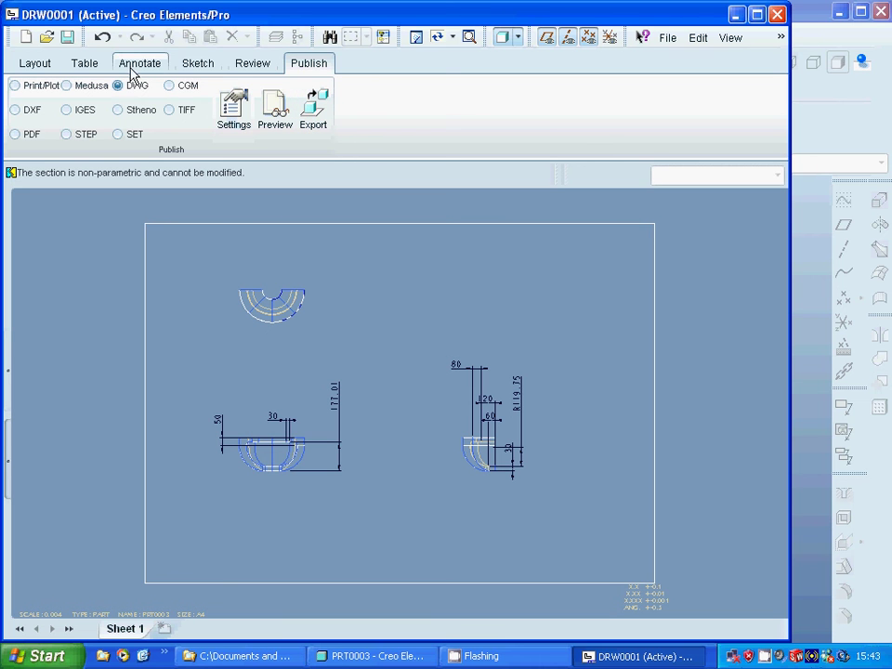
left_click(47, 65)
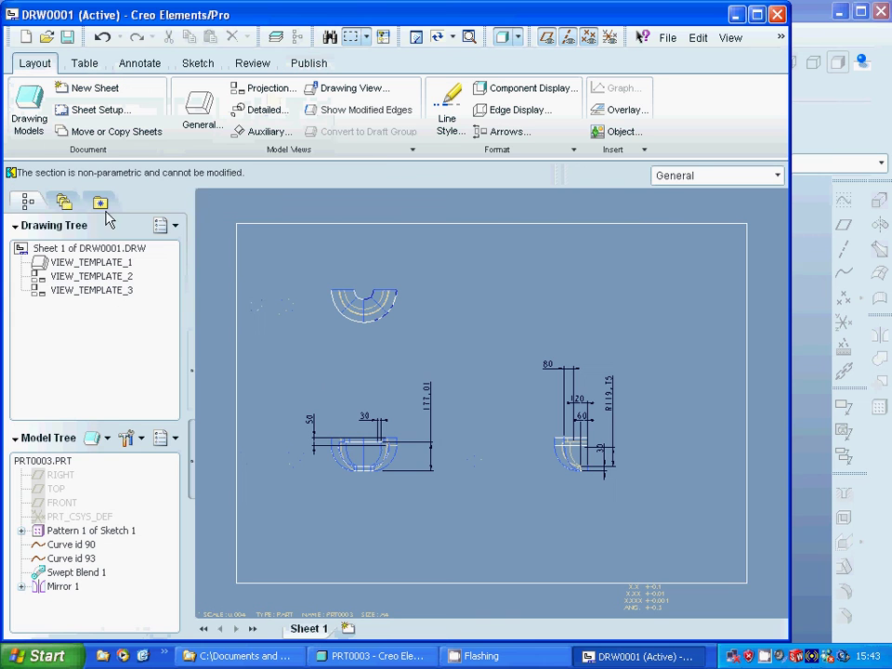